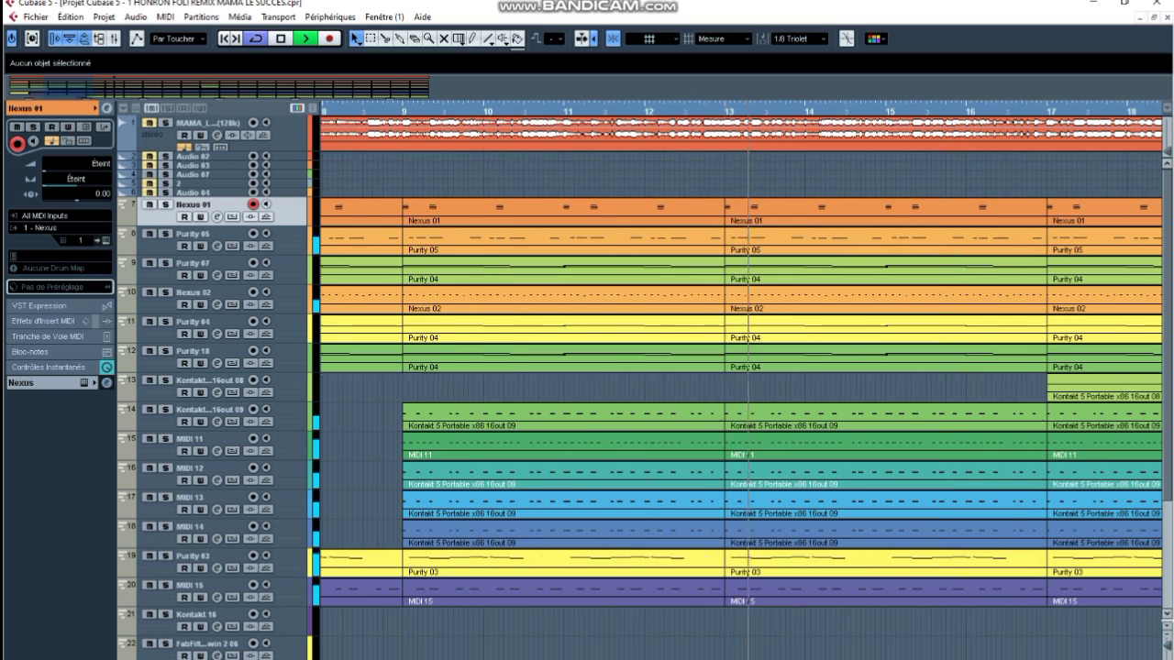
Stop playback and return the cursor to the start of the project
{"action": "key", "text": "g"}
{"action": "key", "text": "g"}
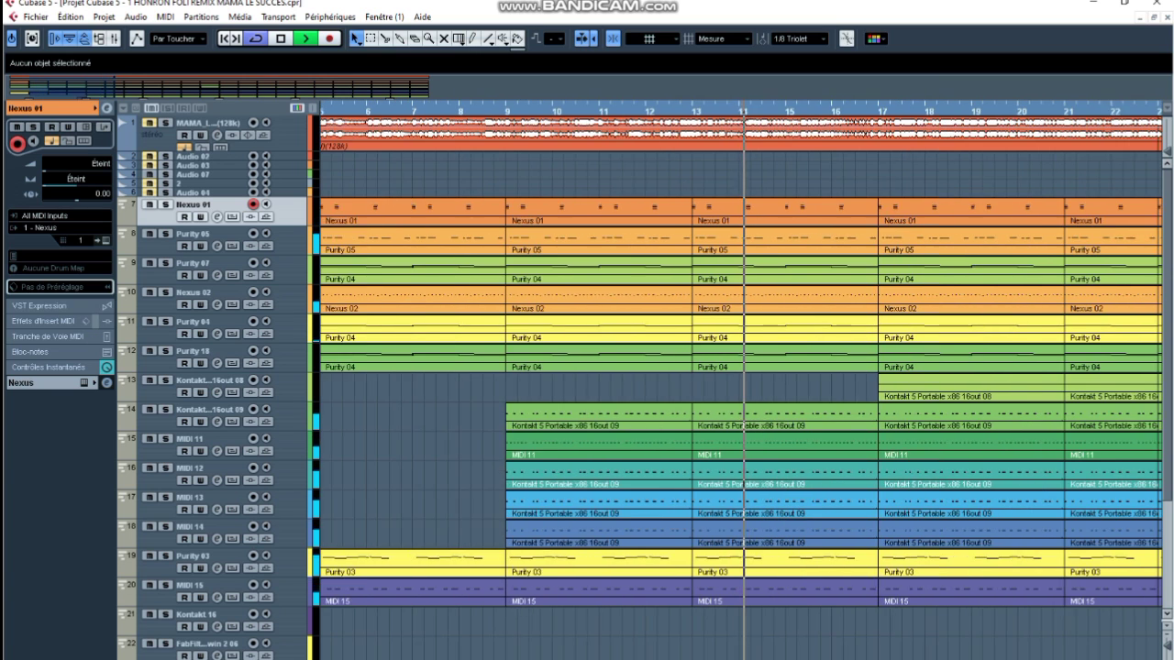
{"action": "key", "text": "space"}
{"action": "key", "text": "g"}
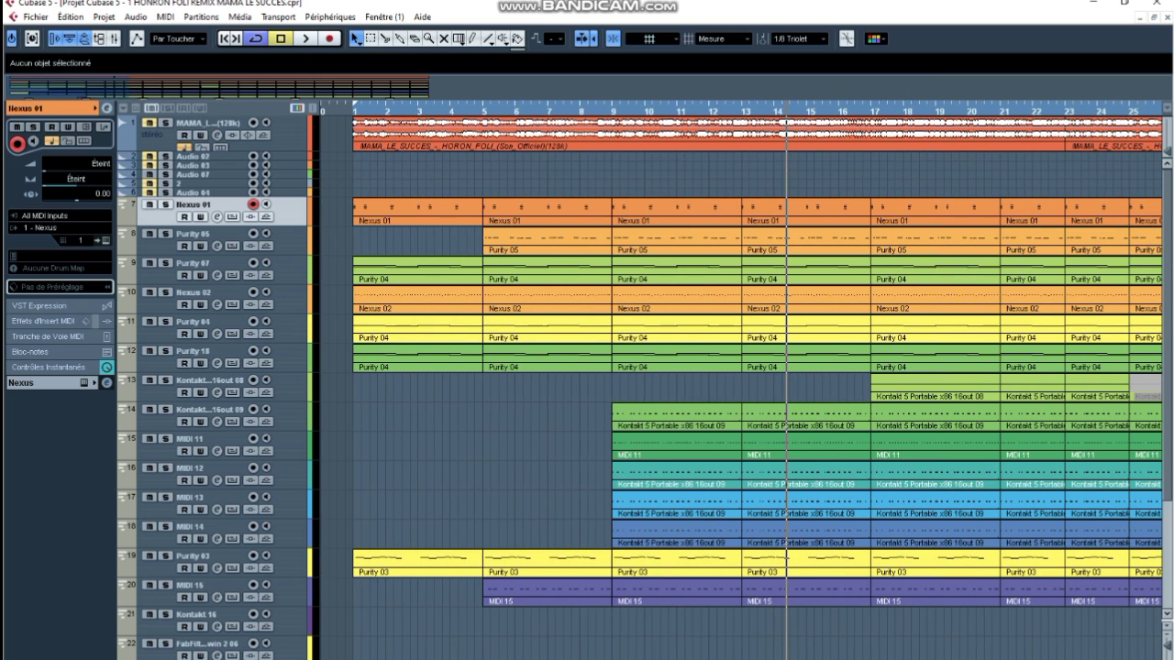
{"action": "key", "text": "Home"}
{"action": "key", "text": "h"}
{"action": "key", "text": "h"}
{"action": "key", "text": "h"}
{"action": "key", "text": "h"}
{"action": "key", "text": "h"}
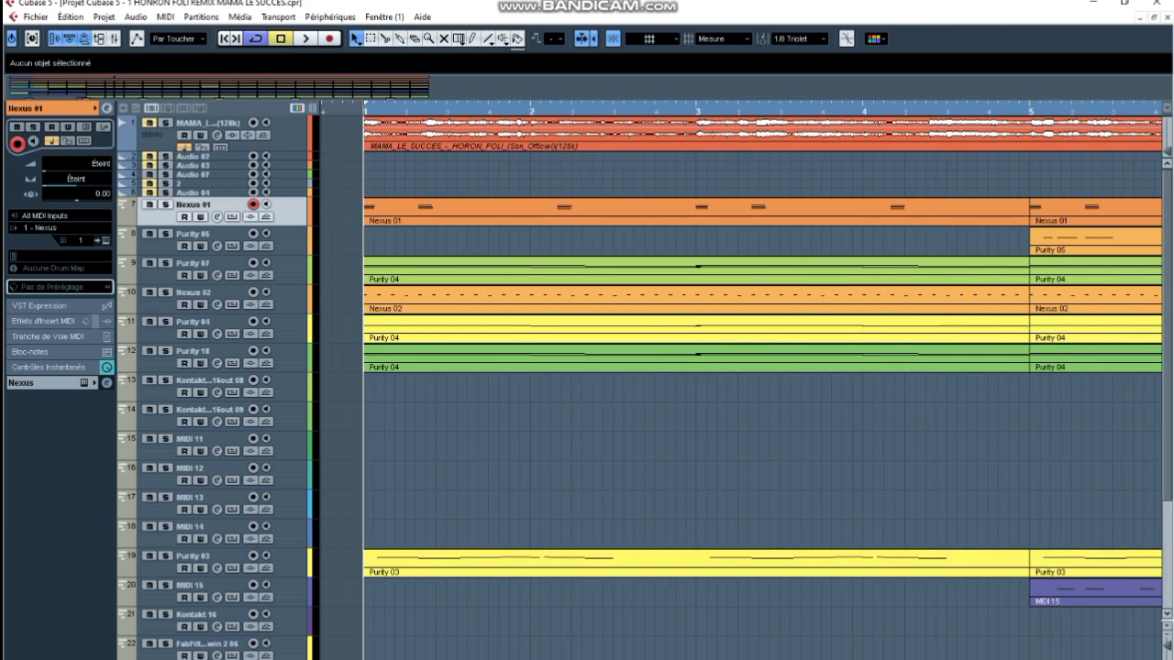
Audition the Nexus 01 and Purity 07 tracks one after the other in solo, playing from the project start
{"action": "key", "text": "s"}
{"action": "key", "text": "space"}
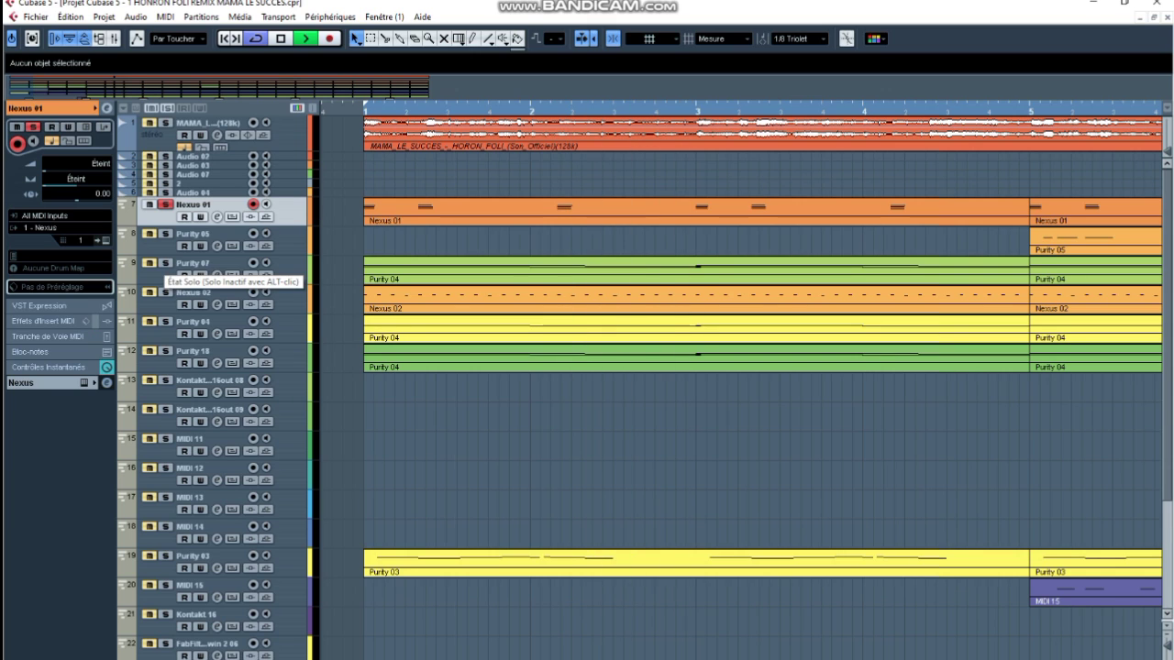
{"action": "left_click", "coordinate": [165, 264]}
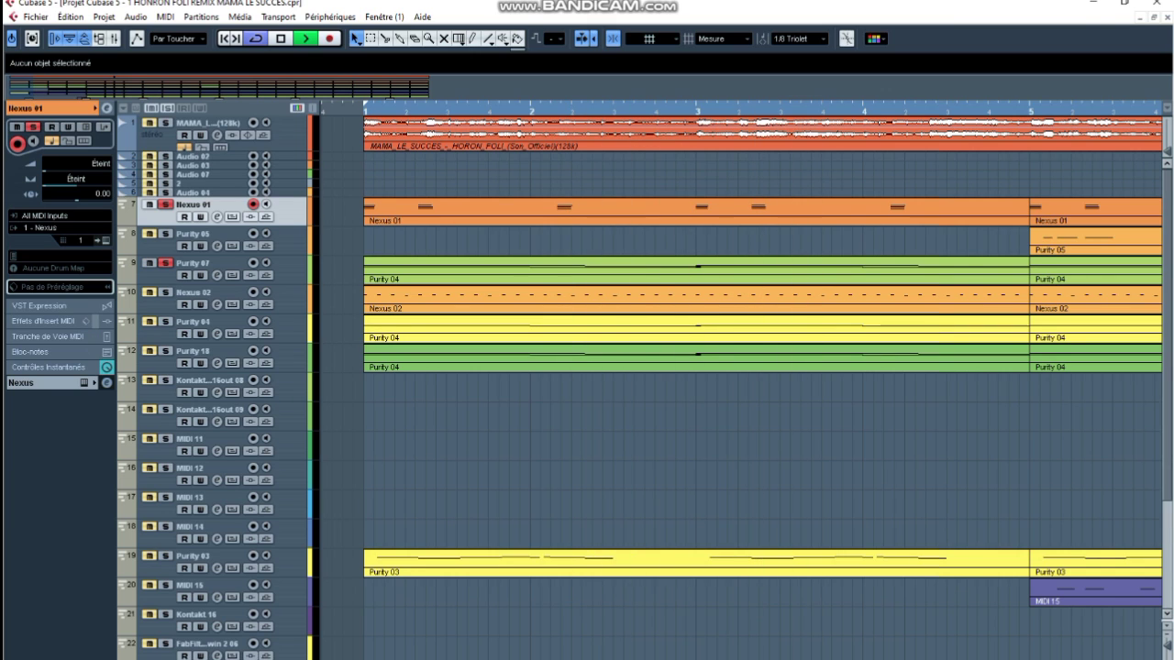
{"action": "left_click", "coordinate": [165, 204]}
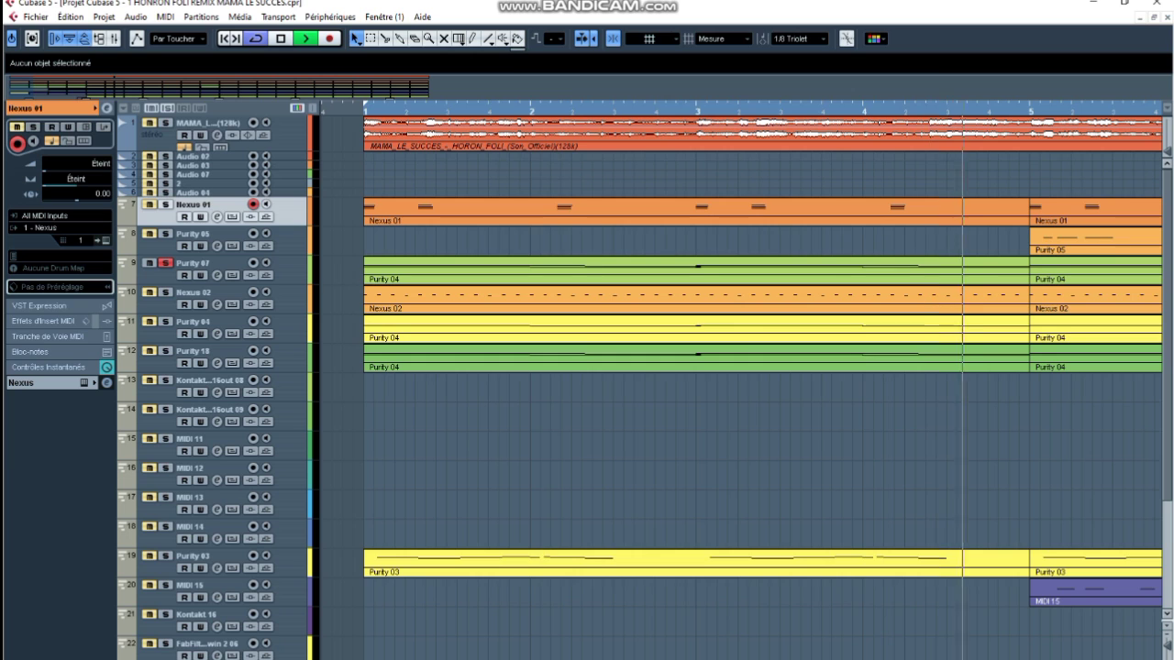
{"action": "key", "text": "space"}
{"action": "left_click", "coordinate": [165, 263]}
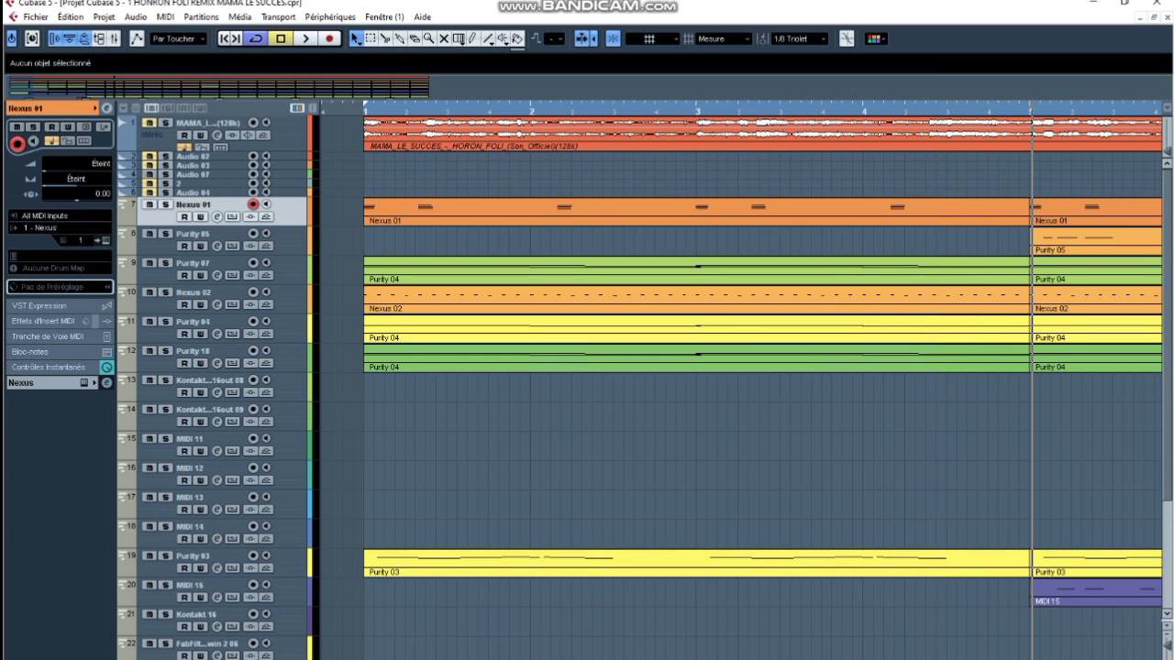
Solo the Nexus 01 track and examine the notes of its first part in the Key Editor
{"action": "left_click", "coordinate": [165, 204]}
{"action": "left_click", "coordinate": [513, 213]}
{"action": "double_click", "coordinate": [389, 211]}
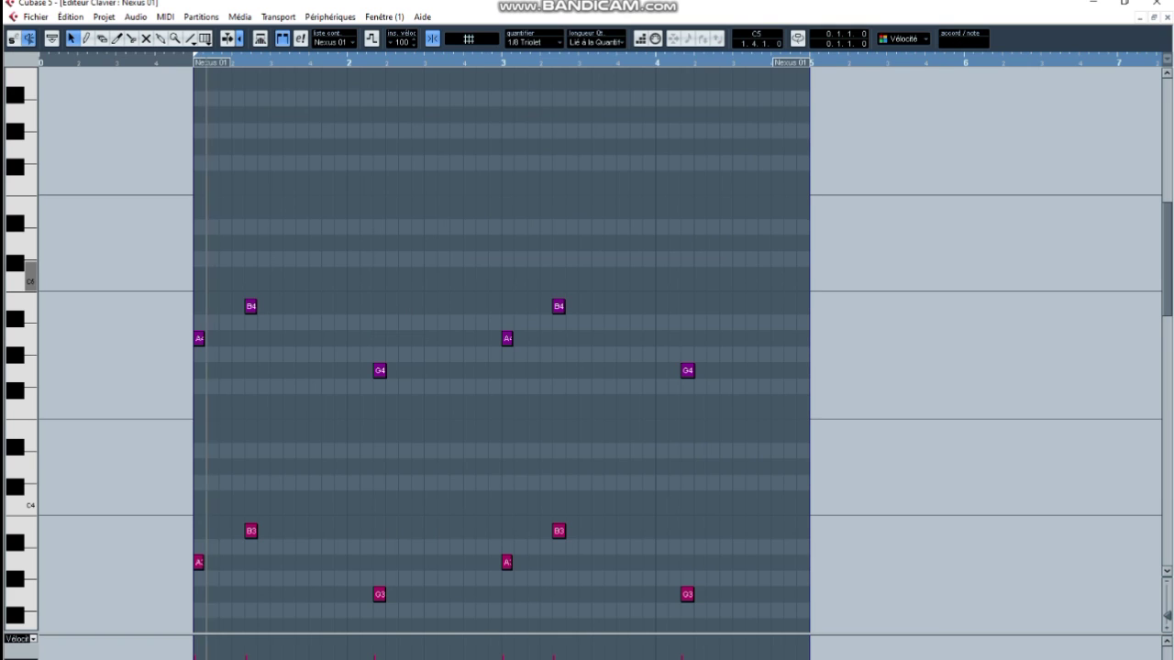
{"action": "scroll", "coordinate": [374, 242], "scroll_direction": "down", "scroll_amount": 3}
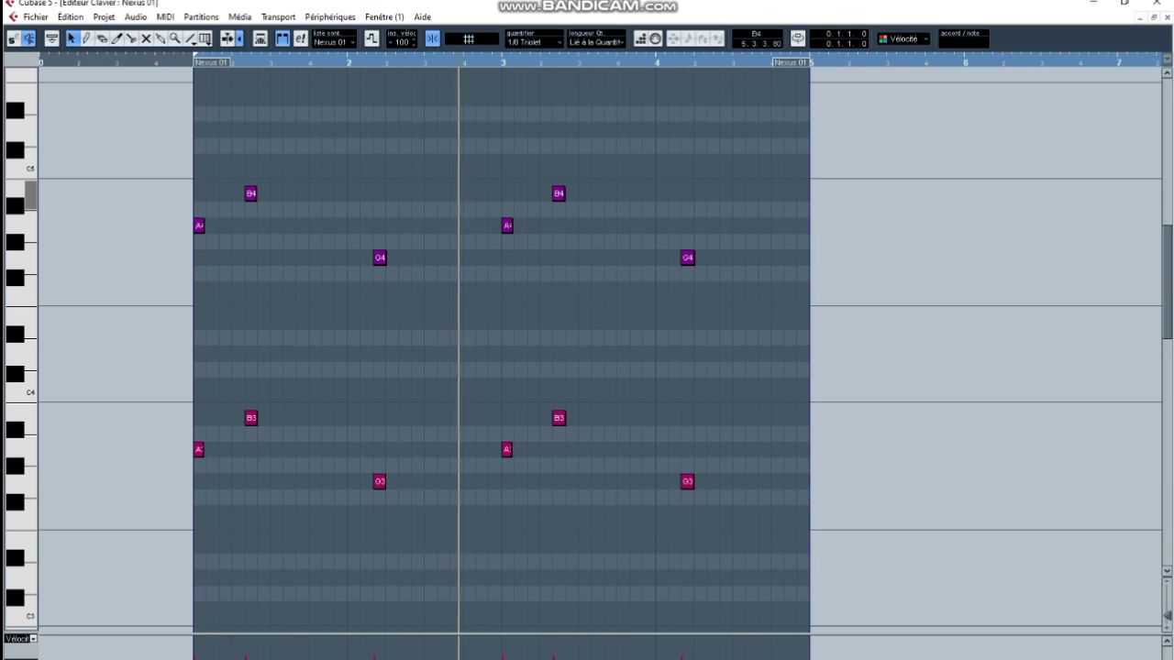
{"action": "left_click", "coordinate": [1167, 16]}
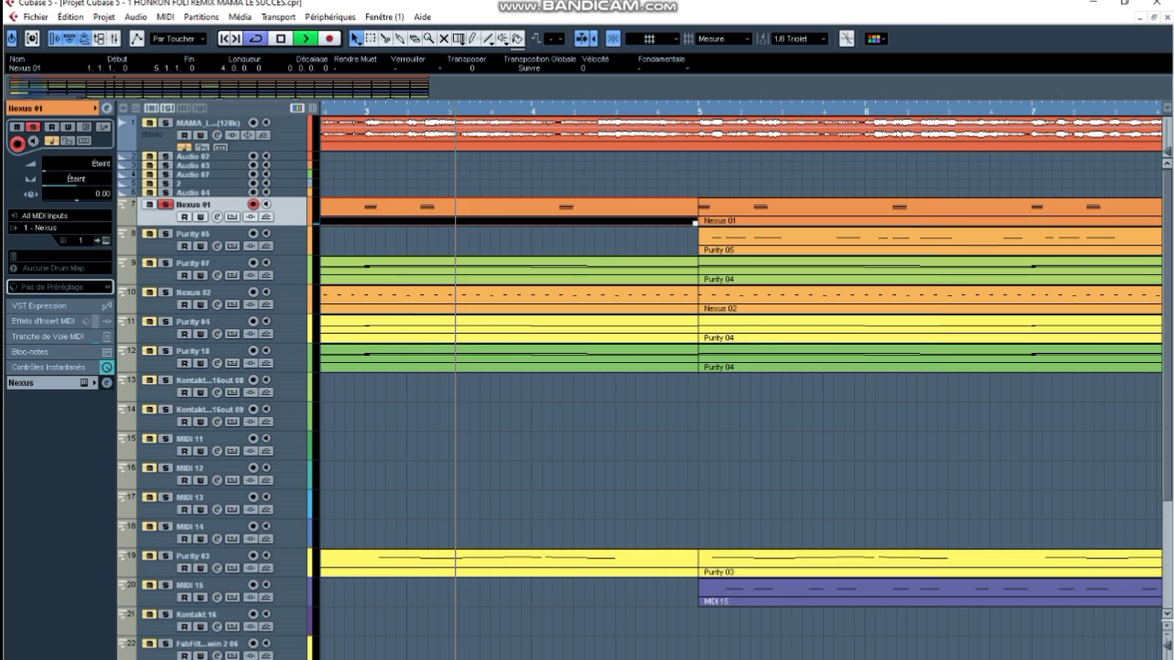
Briefly display the transport panel during playback to check the project tempo
{"action": "key", "text": "g"}
{"action": "key", "text": "F2"}
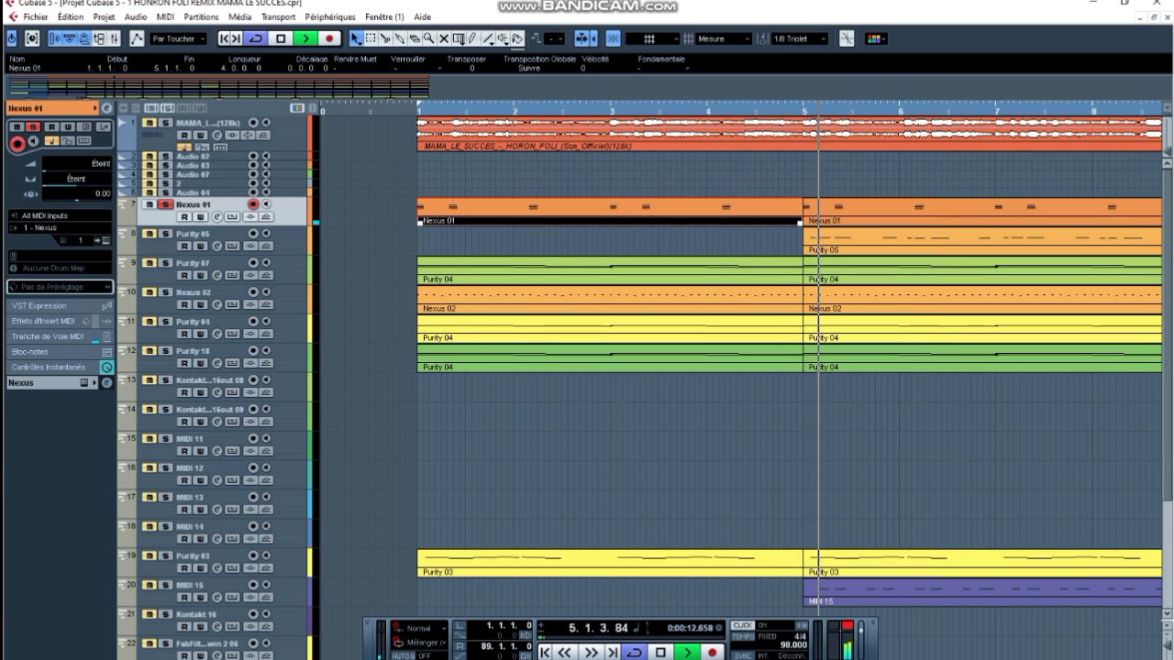
{"action": "key", "text": "F2"}
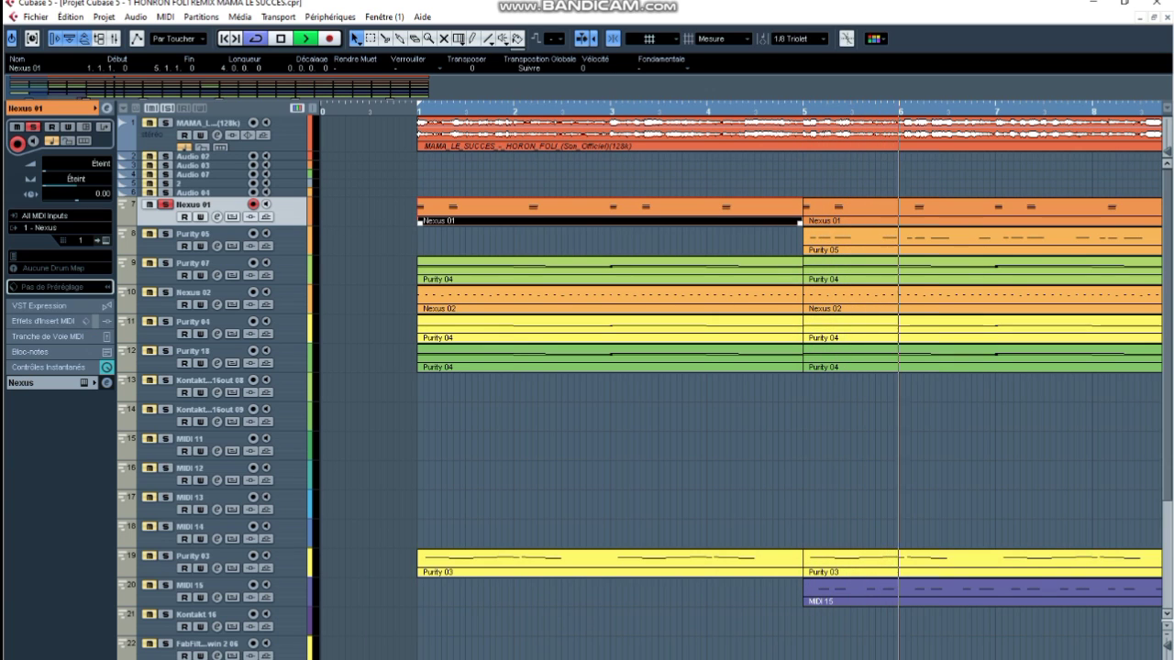
{"action": "key", "text": "F2"}
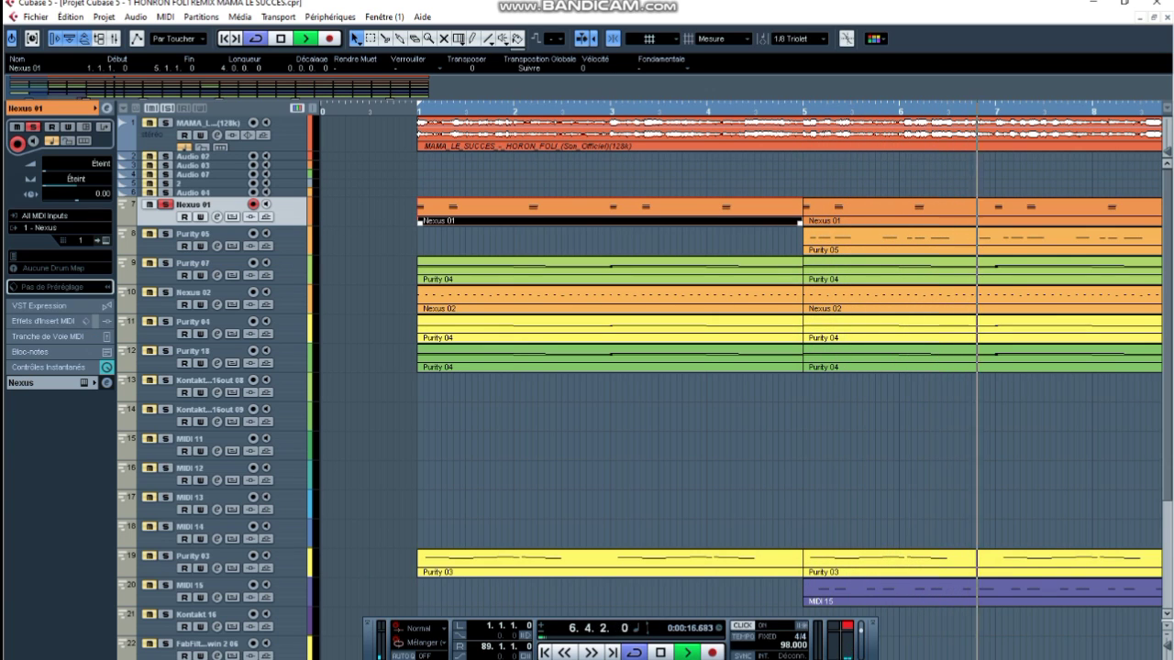
{"action": "key", "text": "F2"}
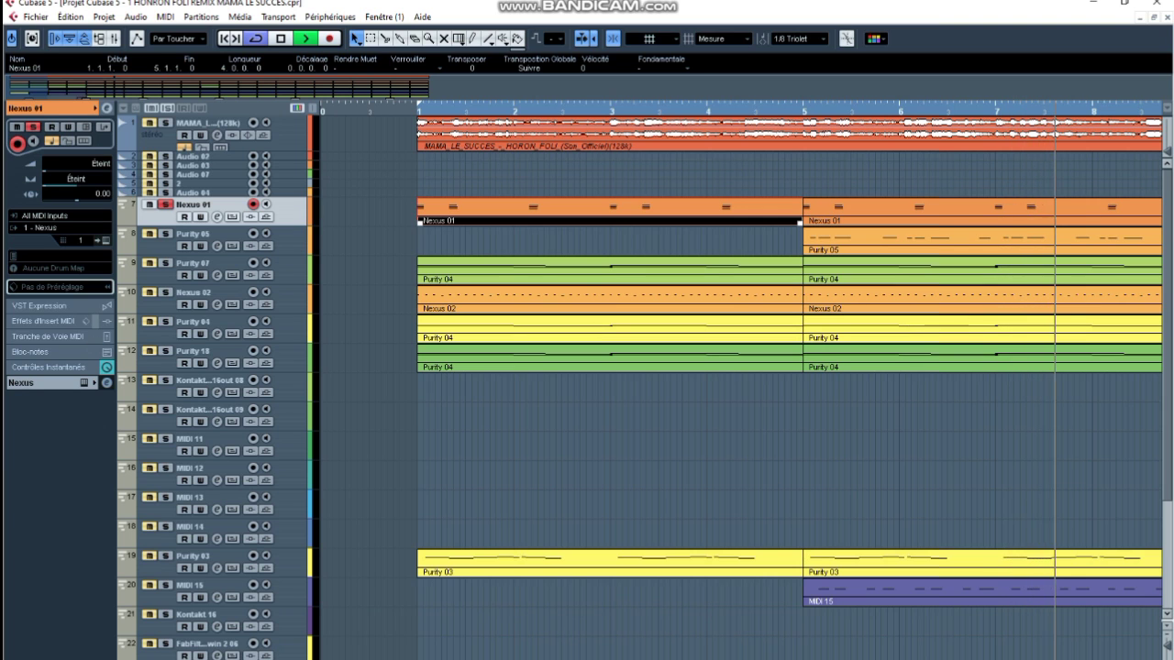
Solo the Purity 05 track and examine the notes of its part at bar 9 in the Key Editor
{"action": "double_click", "coordinate": [417, 240]}
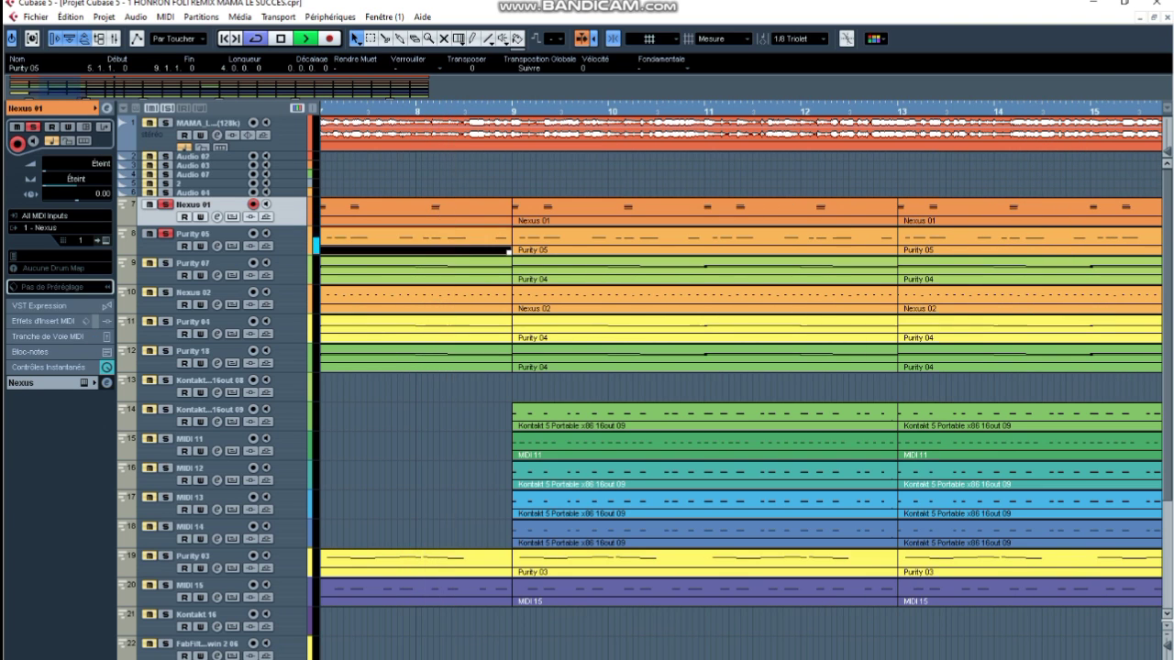
{"action": "scroll", "coordinate": [440, 213], "scroll_direction": "down", "scroll_amount": 2}
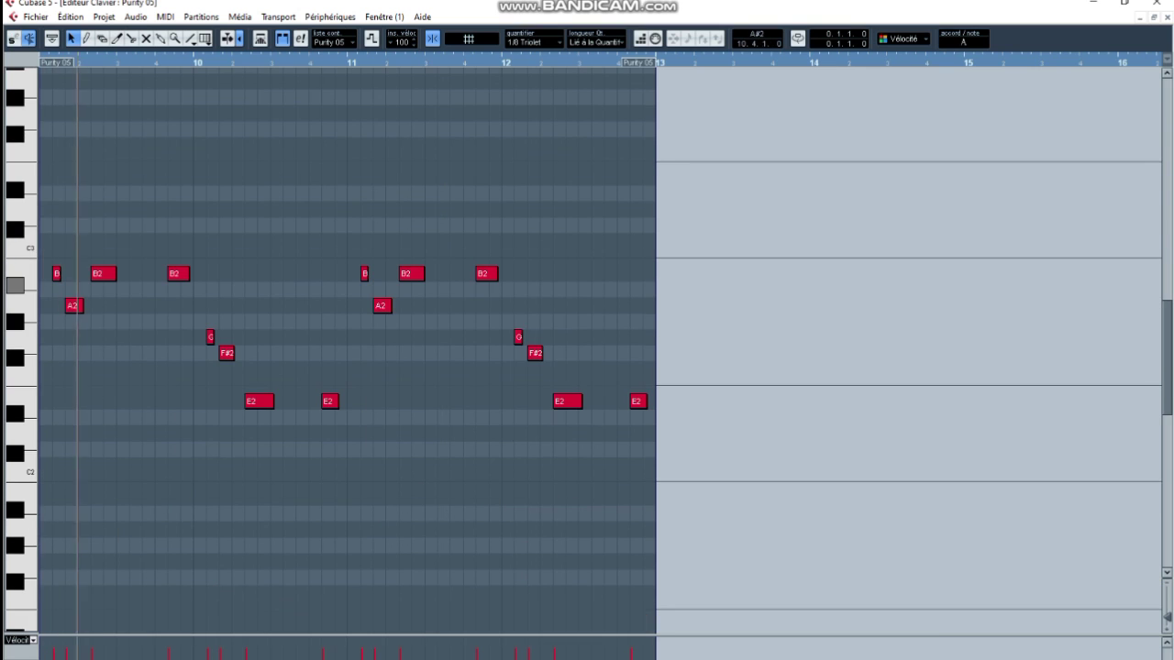
{"action": "key", "text": "g"}
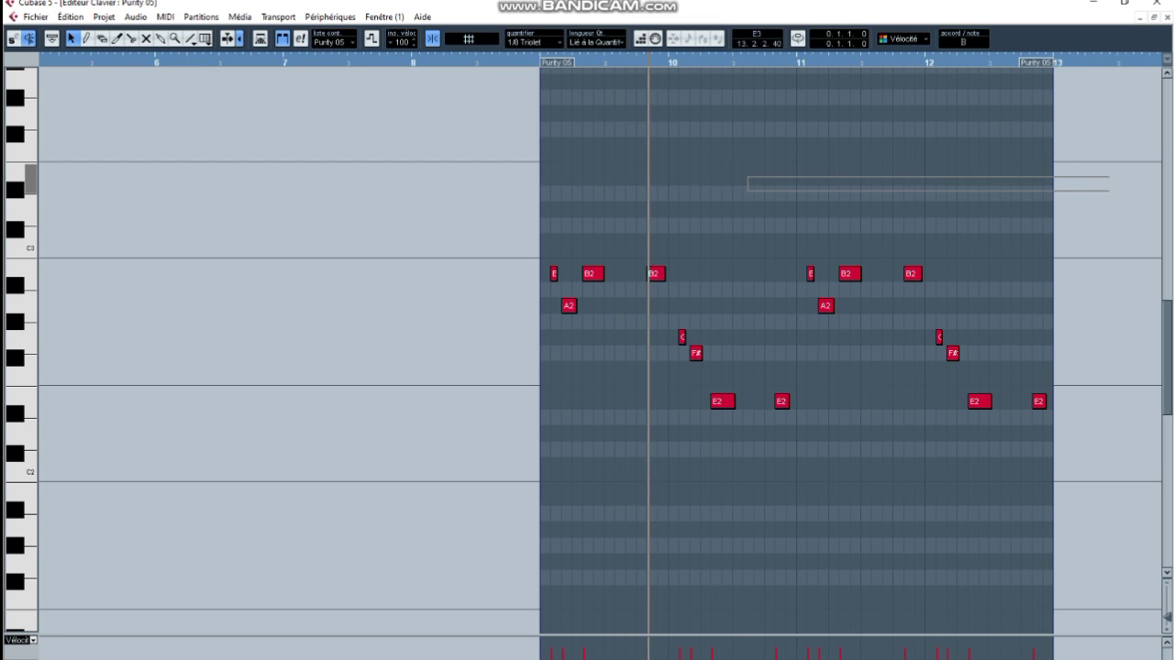
{"action": "left_click_drag", "start_coordinate": [1109, 176], "coordinate": [1165, 177]}
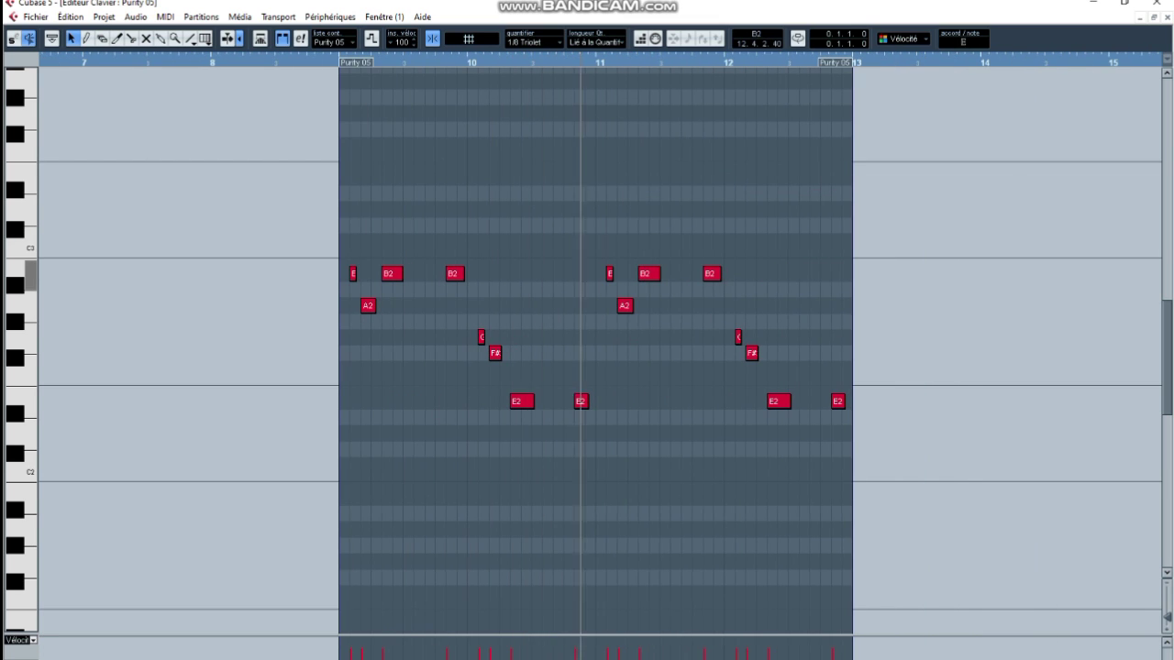
{"action": "key", "text": "Return"}
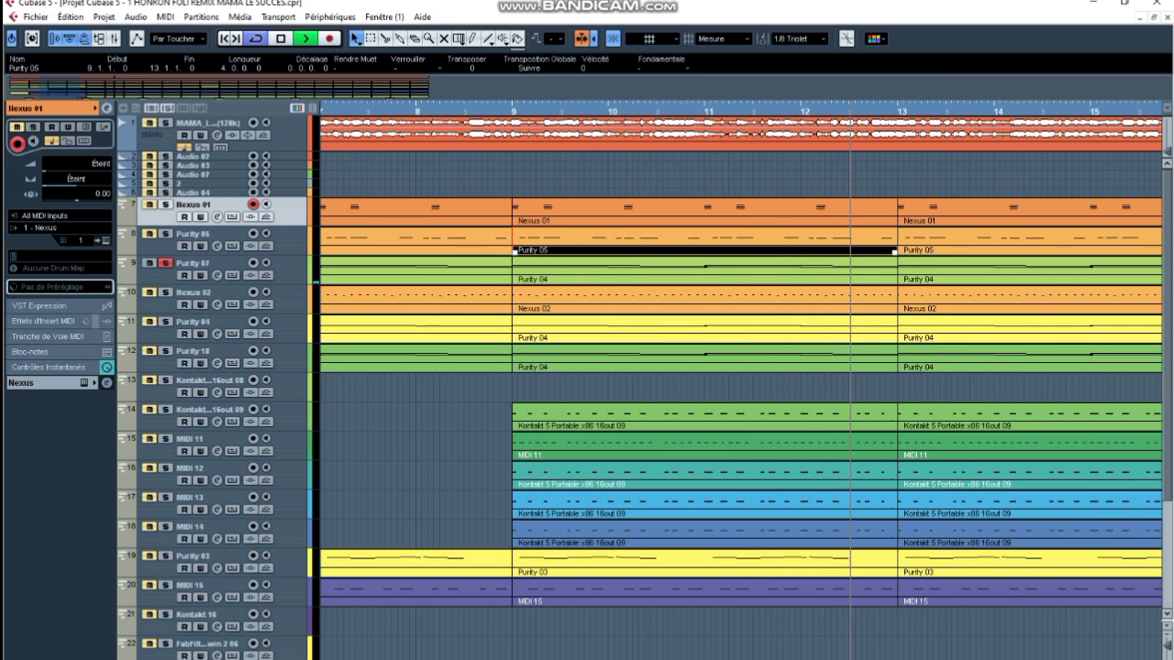
Examine the notes of the Purity 07 track's part at bar 9 in the Key Editor
{"action": "double_click", "coordinate": [616, 265]}
{"action": "scroll", "coordinate": [616, 263], "scroll_direction": "down", "scroll_amount": 3}
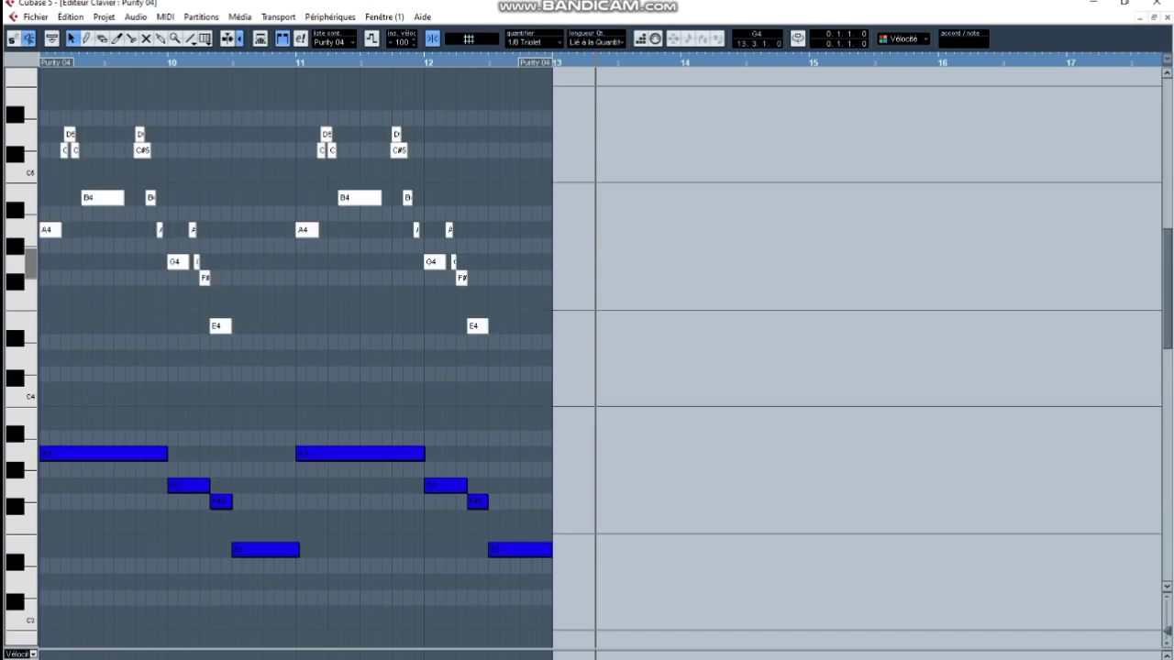
{"action": "scroll", "coordinate": [616, 263], "scroll_direction": "down", "scroll_amount": 1}
{"action": "key", "text": "Return"}
Examine the upper and lower notes of the Purity 07 track's part at bar 13 in the Key Editor
{"action": "double_click", "coordinate": [1002, 276]}
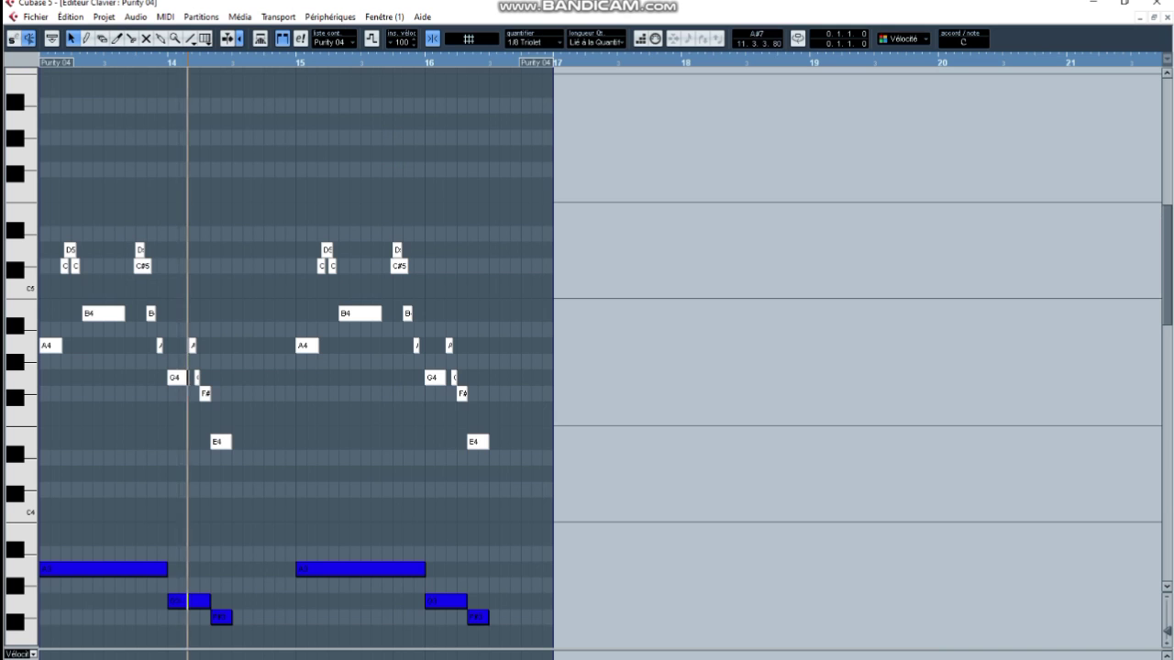
{"action": "key", "text": "g"}
{"action": "key", "text": "g"}
{"action": "scroll", "coordinate": [755, 319], "scroll_direction": "down", "scroll_amount": 3}
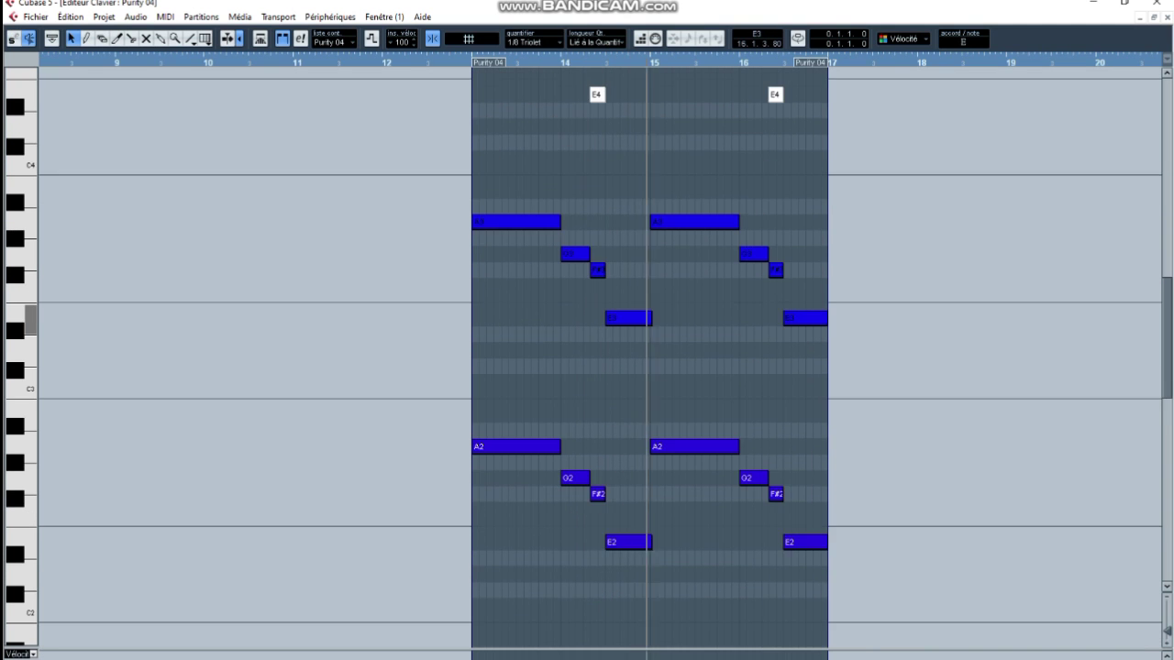
{"action": "scroll", "coordinate": [599, 363], "scroll_direction": "down", "scroll_amount": 2}
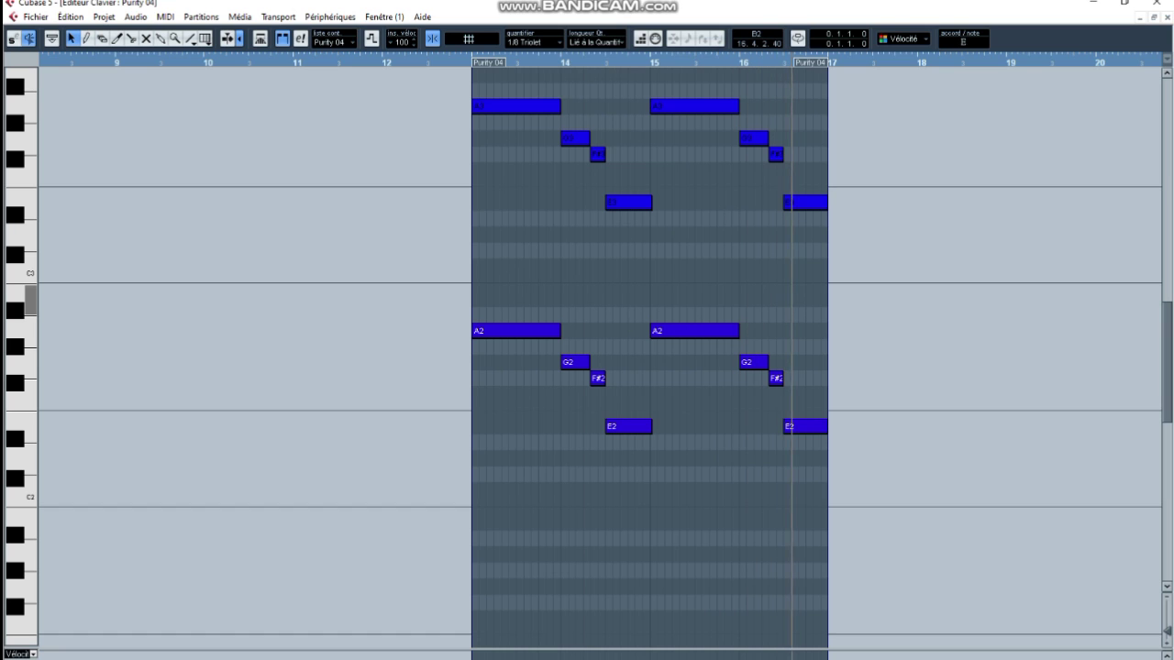
{"action": "key", "text": "Return"}
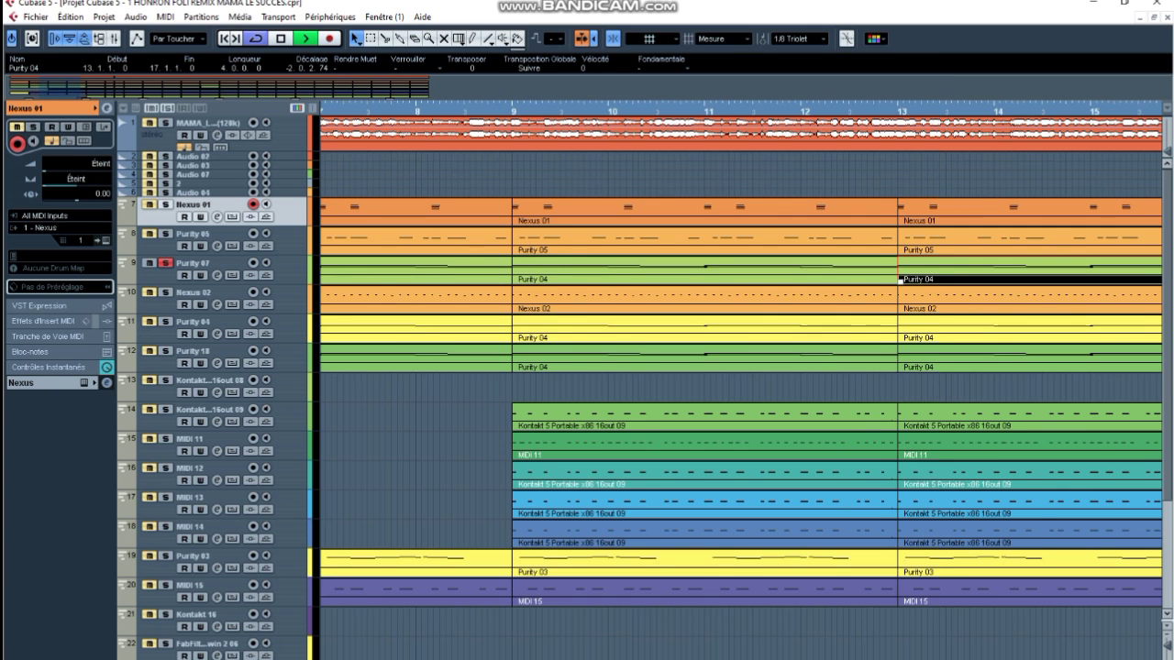
Solo the Nexus 02 track and set the loop locators around its part from bar 17 to bar 21
{"action": "key", "text": "g"}
{"action": "key", "text": "g"}
{"action": "key", "text": "g"}
{"action": "key", "text": "g"}
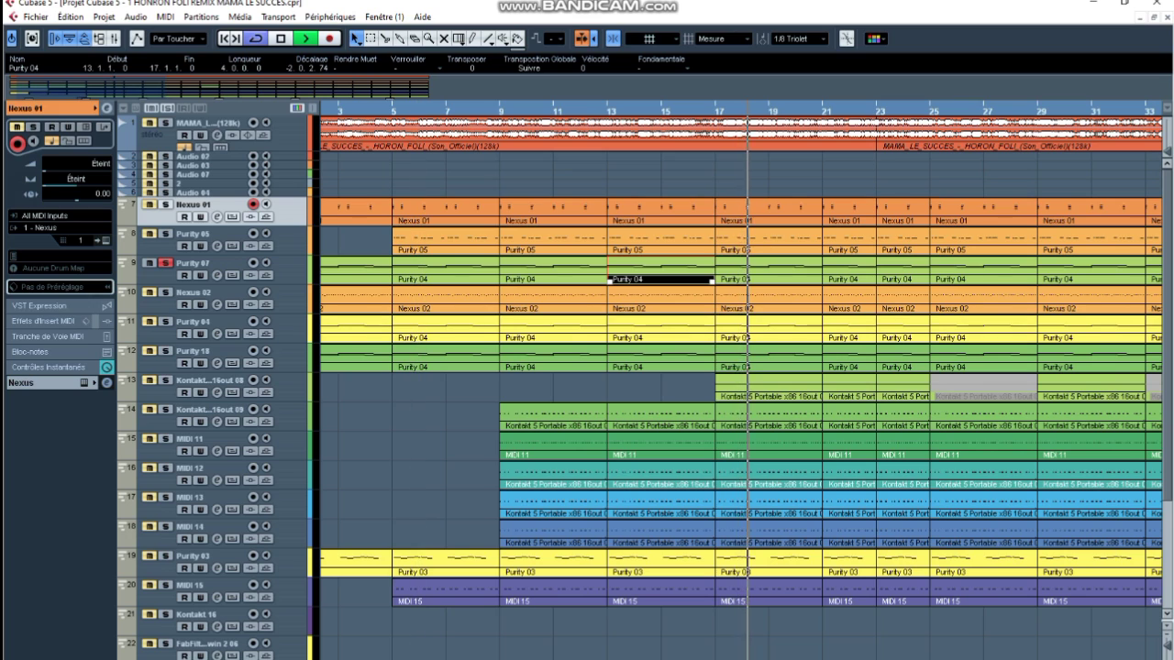
{"action": "left_click", "coordinate": [165, 293]}
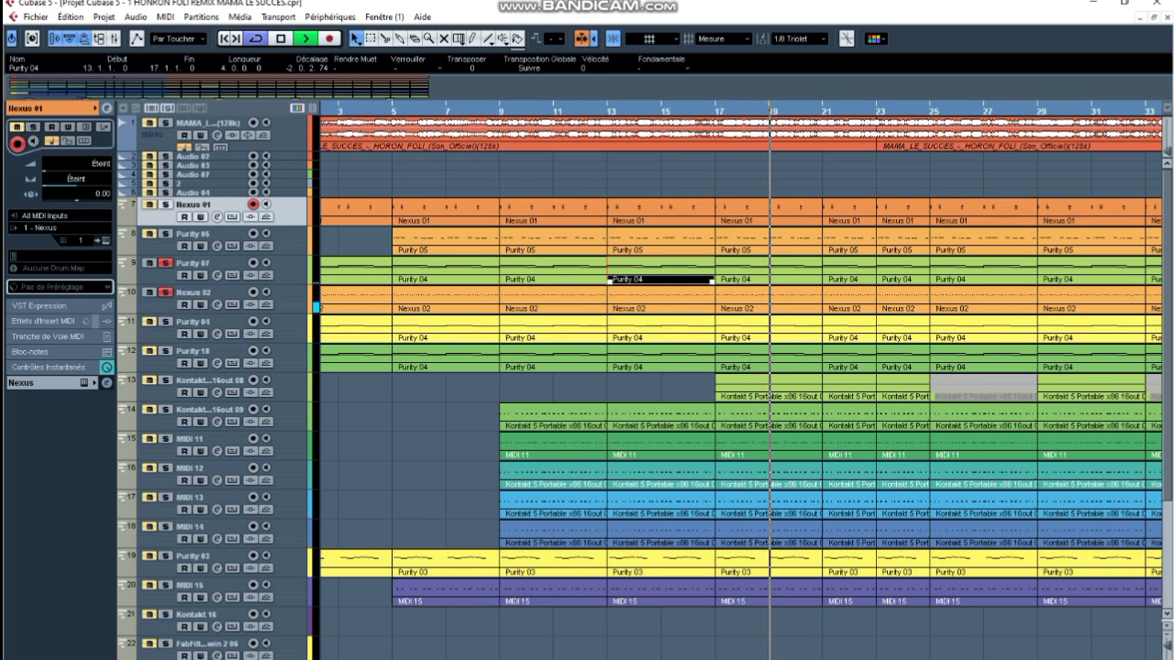
{"action": "left_click", "coordinate": [768, 298]}
{"action": "key", "text": "p"}
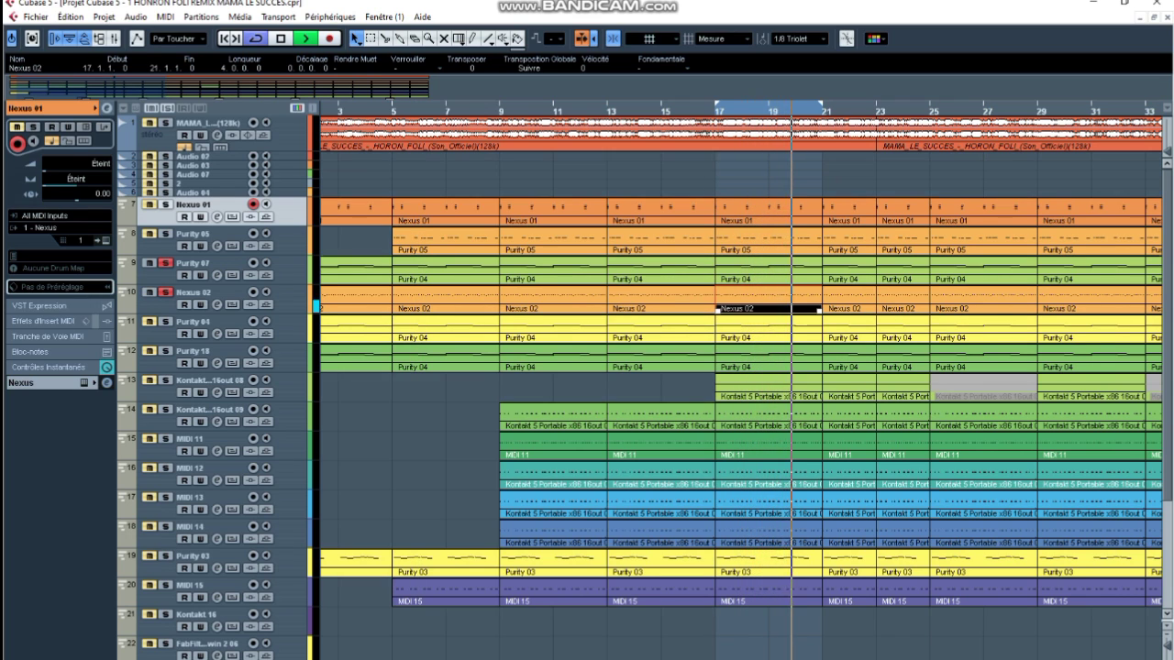
Examine the notes of the looped Nexus 02 part at bar 17 in the Key Editor
{"action": "key", "text": "h"}
{"action": "key", "text": "h"}
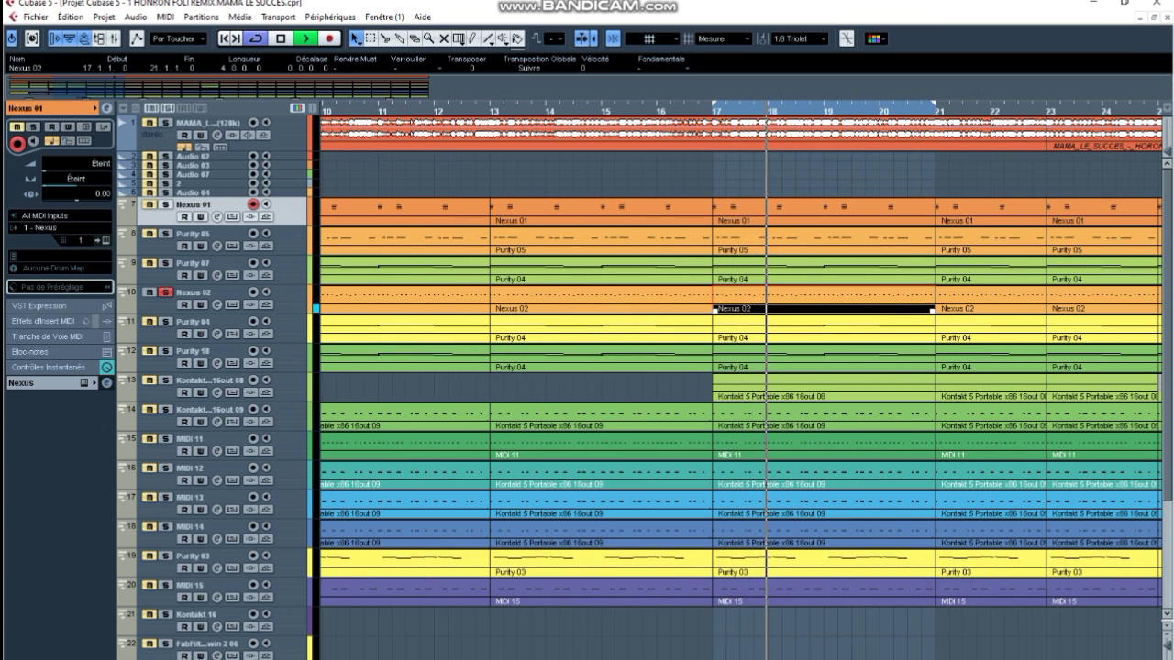
{"action": "key", "text": "Return"}
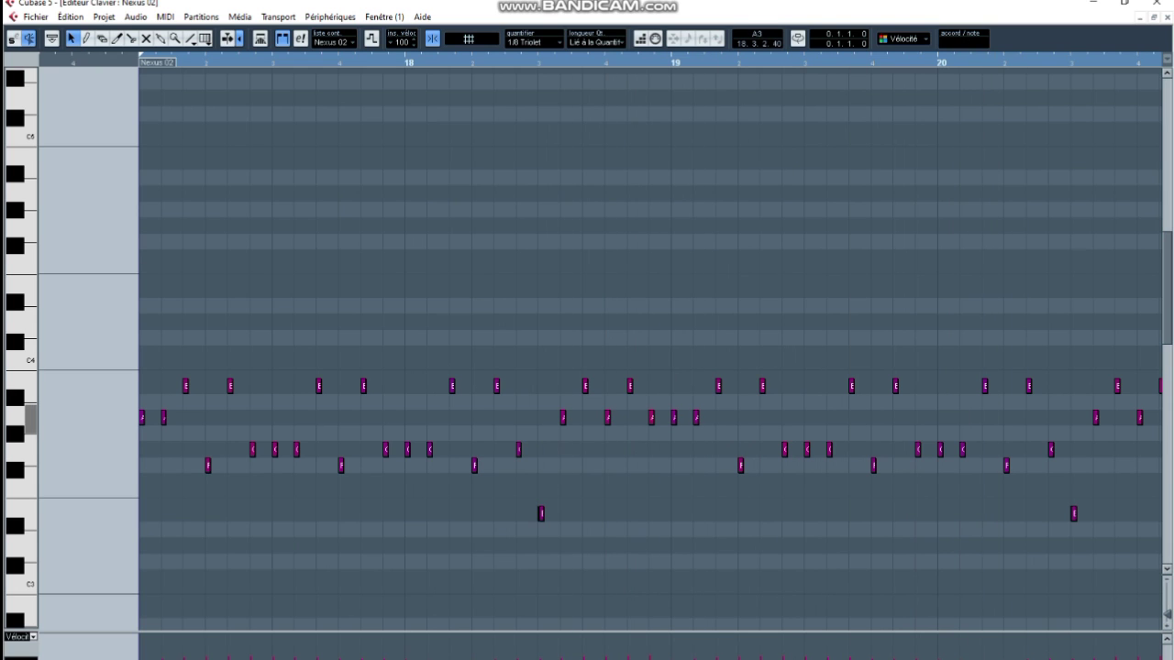
{"action": "key", "text": "Return"}
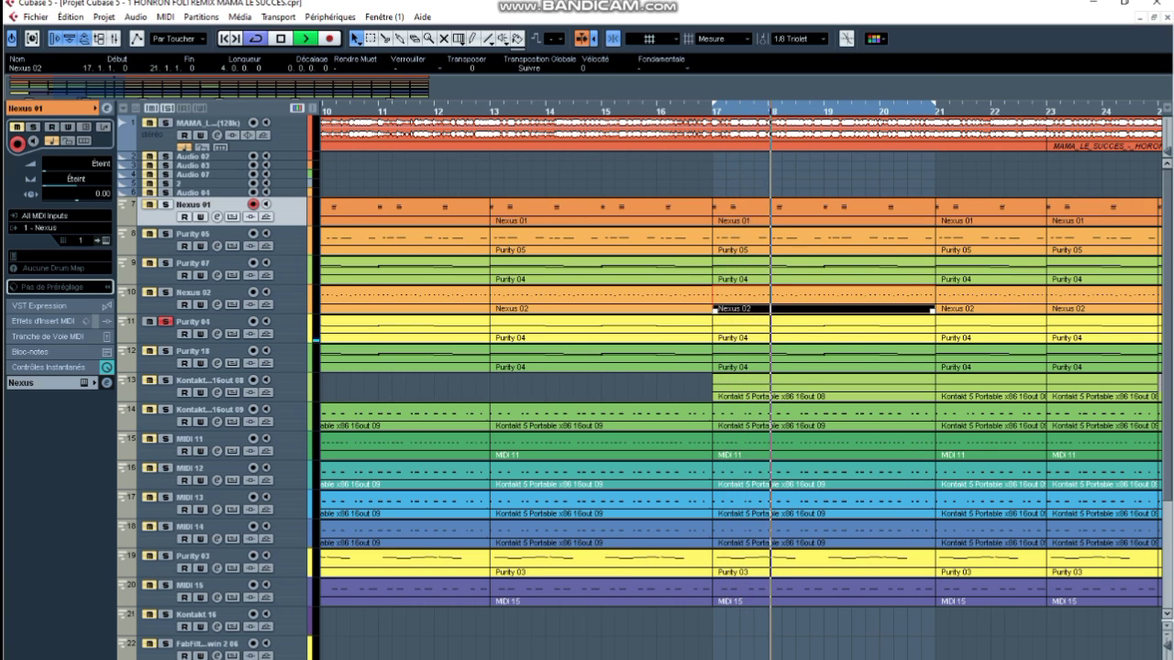
Examine the notes of the Purity 04 track's part at bar 17 in the Key Editor
{"action": "left_click", "coordinate": [807, 328]}
{"action": "double_click", "coordinate": [789, 328]}
{"action": "scroll", "coordinate": [620, 322], "scroll_direction": "down", "scroll_amount": 2}
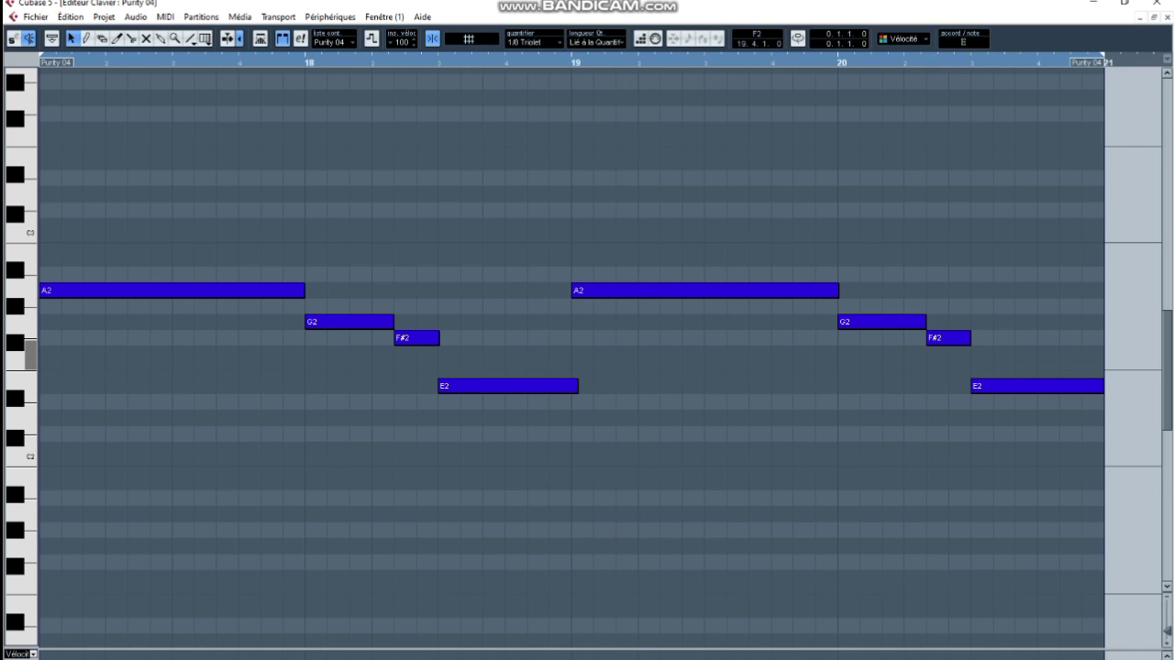
{"action": "key", "text": "Return"}
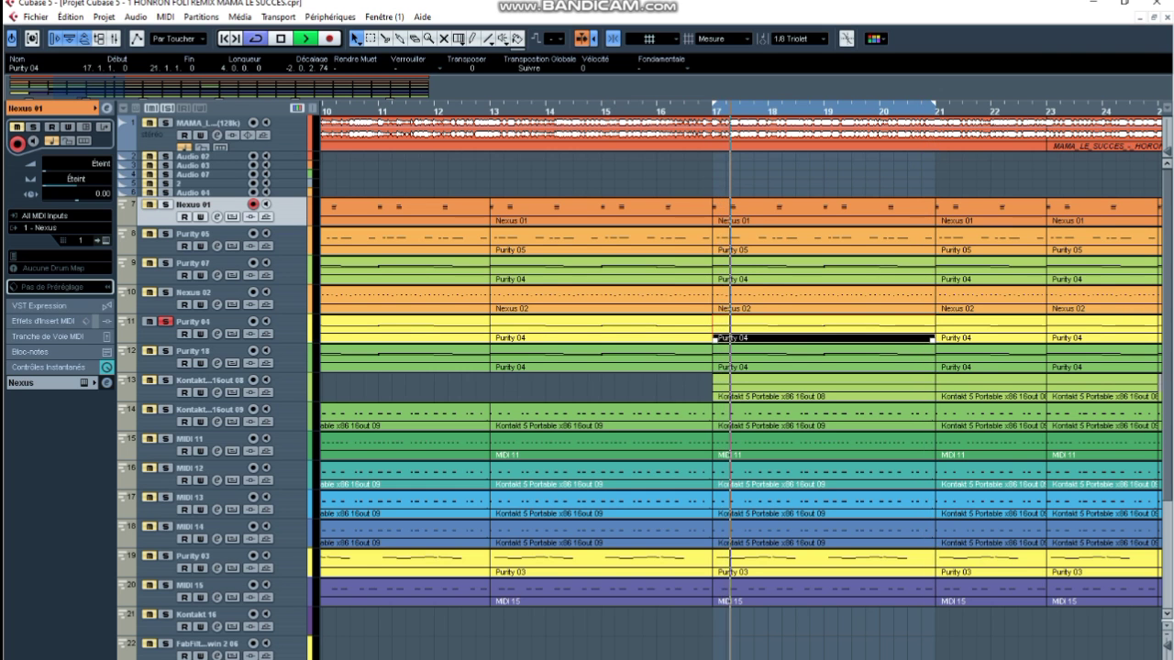
Switch the solo from Purity 04 to Purity 18 and examine its part at bar 17 in the Key Editor
{"action": "left_click", "coordinate": [165, 351]}
{"action": "left_click", "coordinate": [165, 322]}
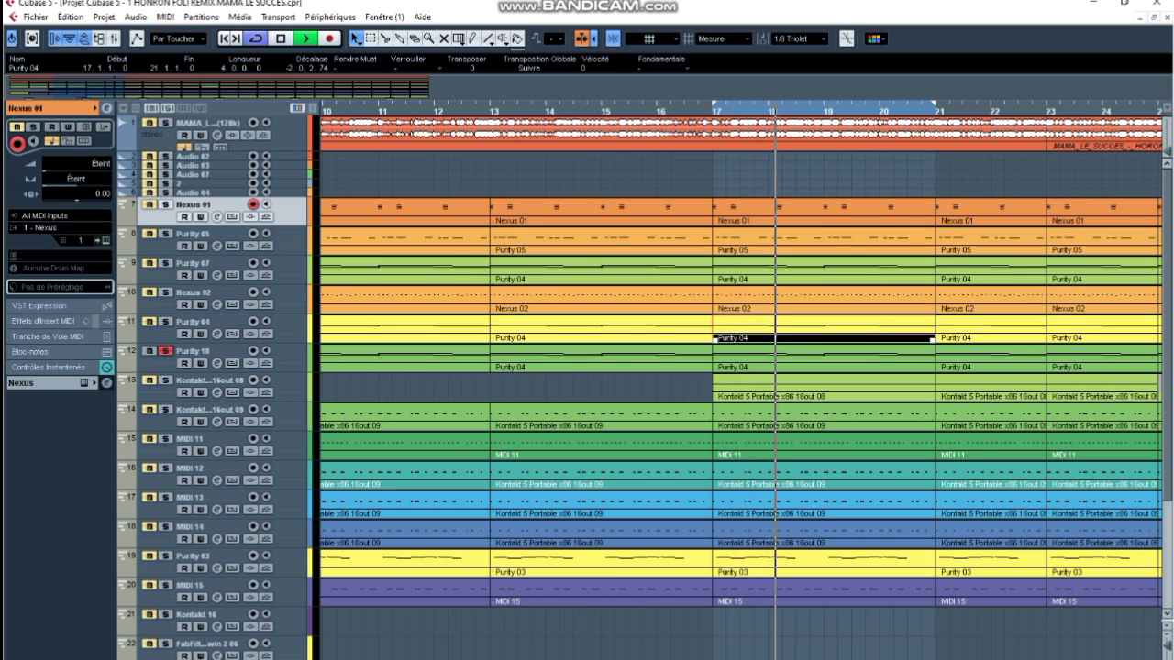
{"action": "key", "text": "Return"}
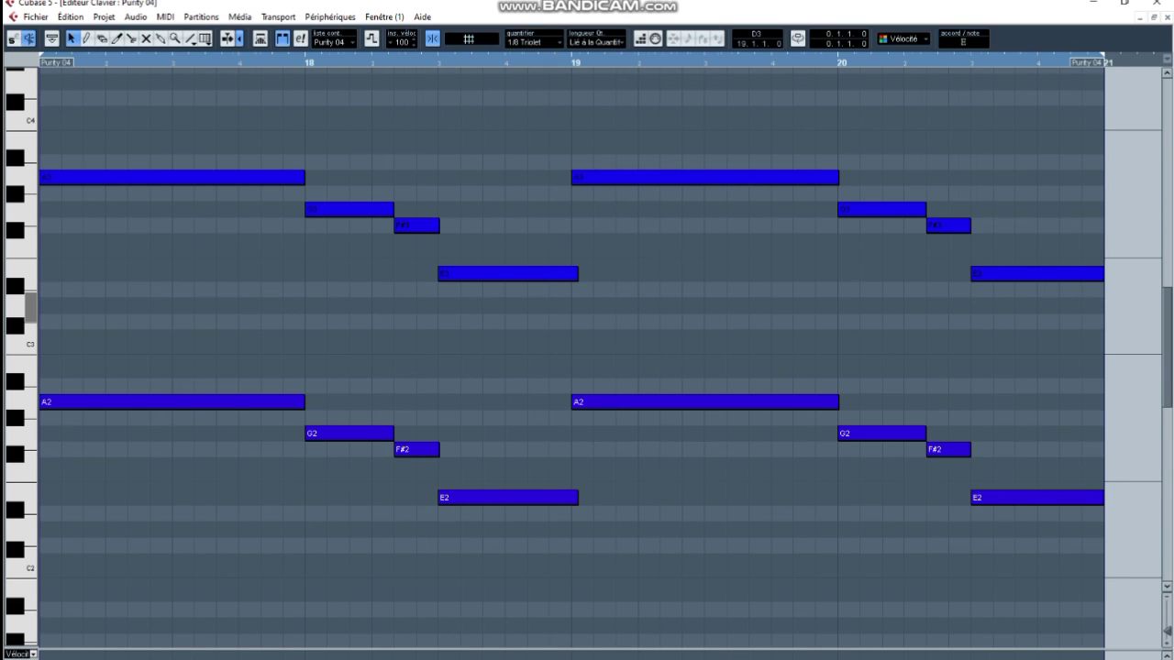
{"action": "key", "text": "Return"}
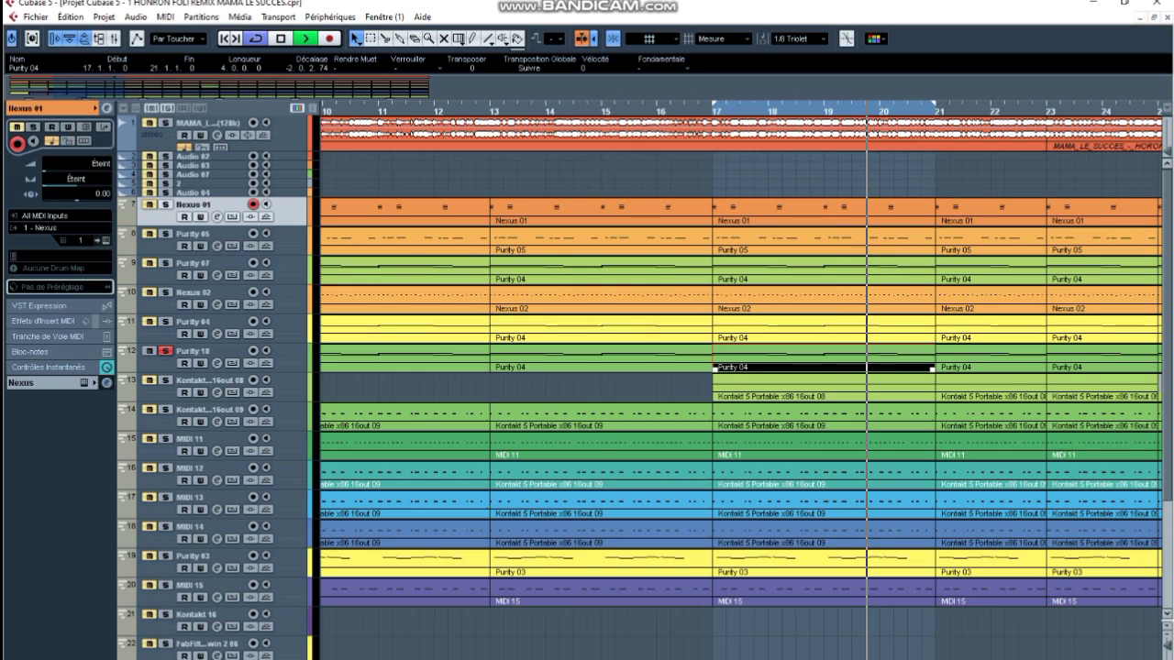
Examine the notes of the Purity 18 track's part at bar 17 in the Key Editor
{"action": "key", "text": "Return"}
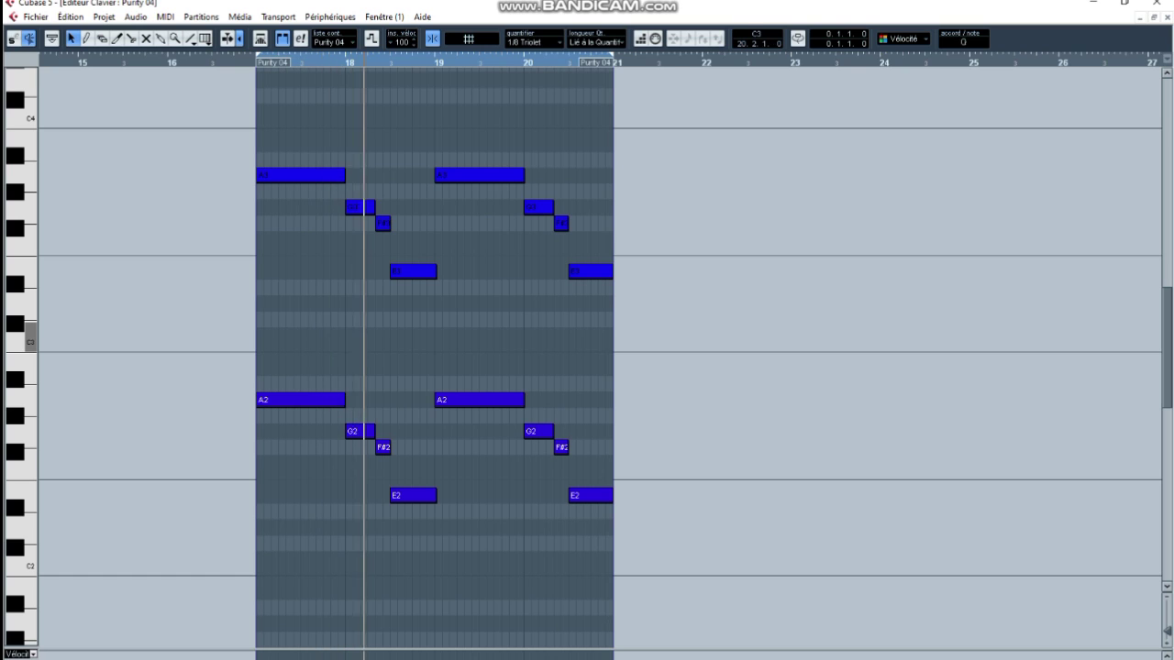
{"action": "key", "text": "Return"}
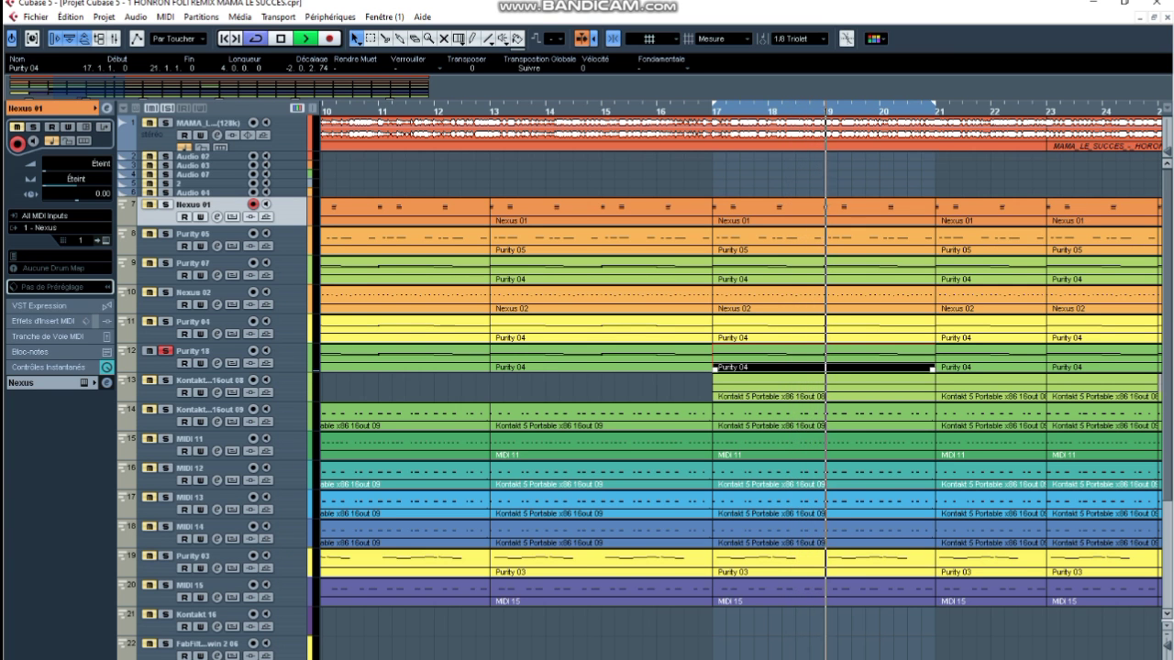
Switch the solo to the Kontakt 16out 08 track and examine its part at bar 17 in the Key Editor
{"action": "left_click", "coordinate": [165, 381]}
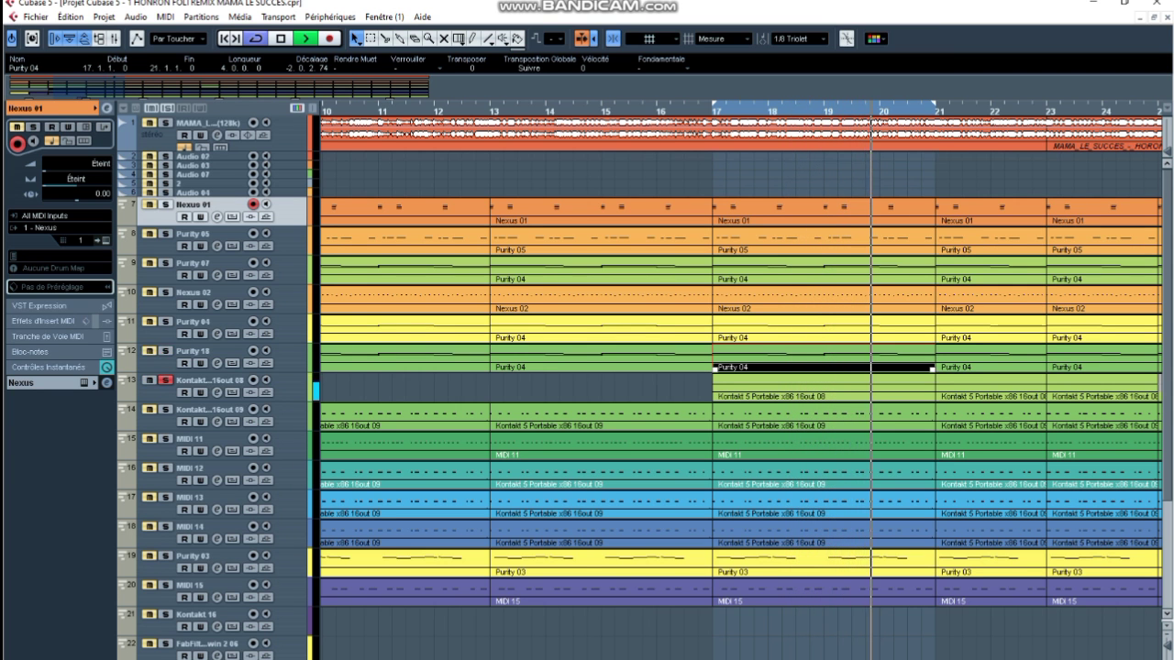
{"action": "double_click", "coordinate": [796, 386]}
{"action": "scroll", "coordinate": [358, 346], "scroll_direction": "down", "scroll_amount": 2}
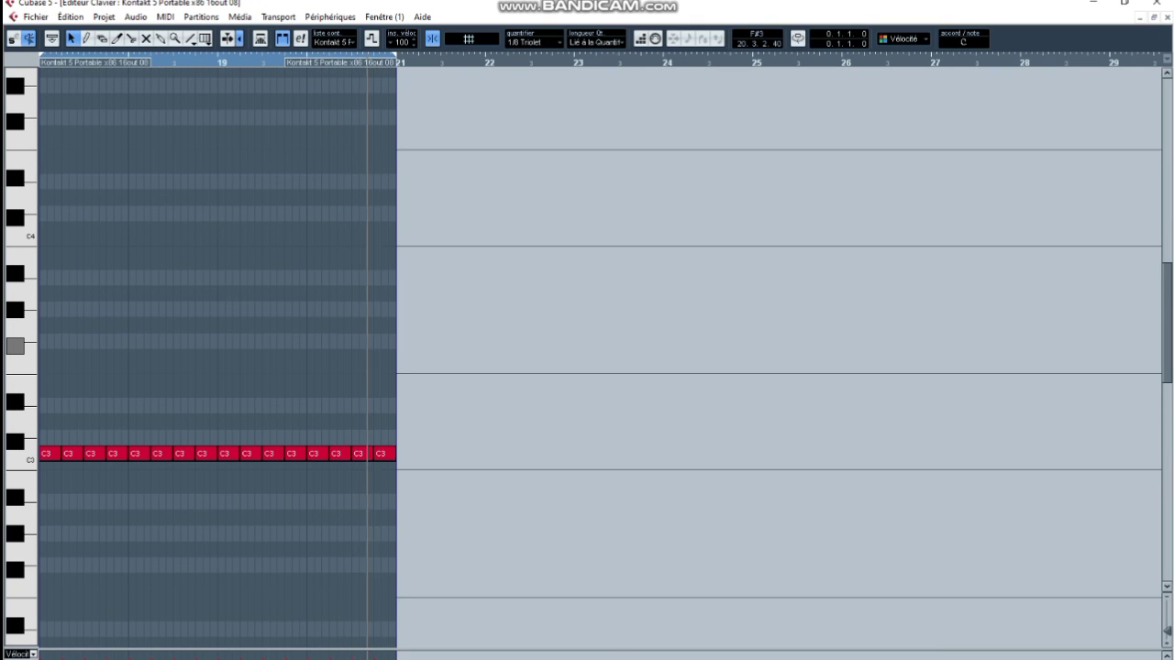
{"action": "key", "text": "h"}
{"action": "key", "text": "h"}
{"action": "key", "text": "Return"}
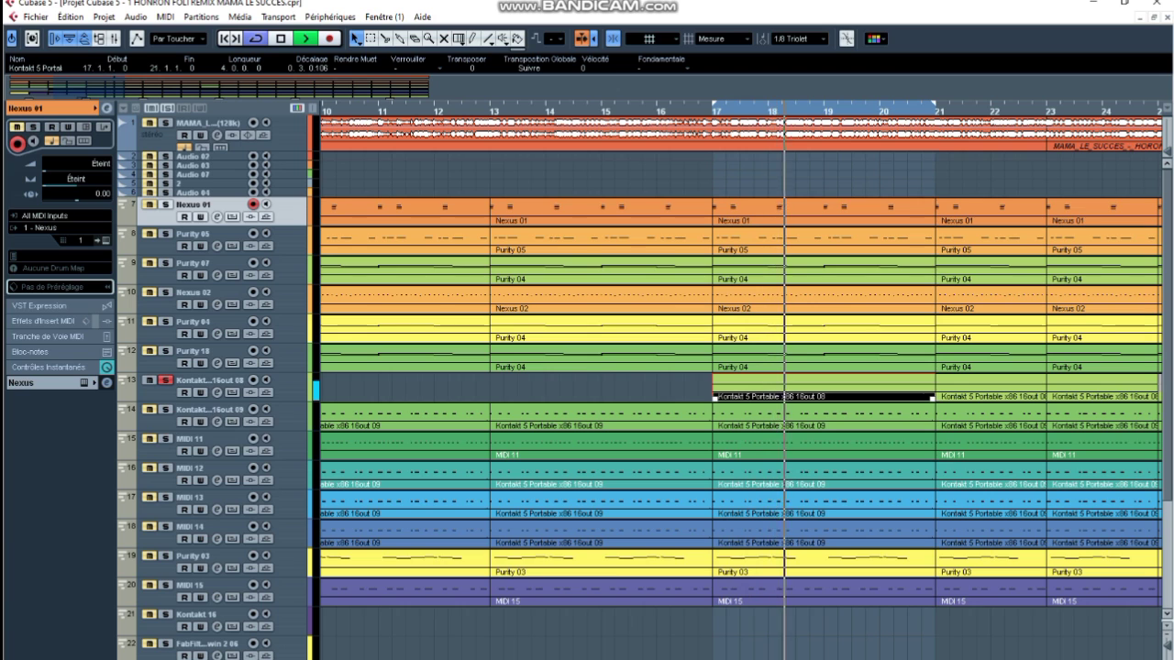
Switch the solo from Kontakt 16out 08 to Kontakt 16out 09 and examine its part at bar 17 in the Key Editor
{"action": "left_click", "coordinate": [166, 410]}
{"action": "left_click", "coordinate": [166, 381]}
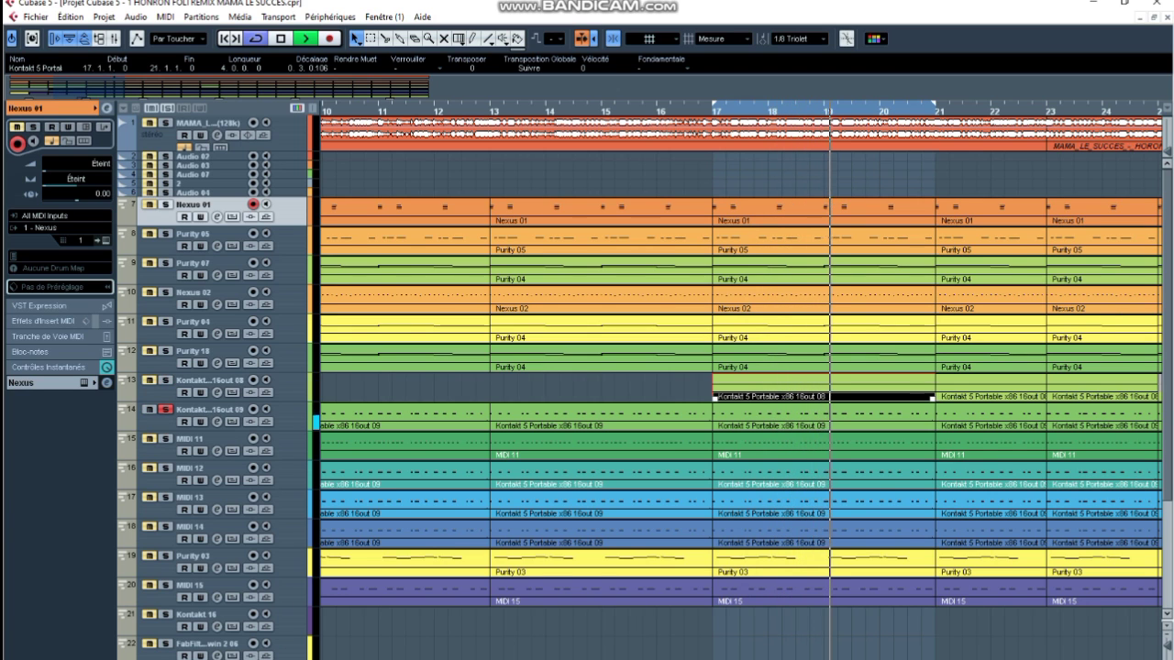
{"action": "key", "text": "Return"}
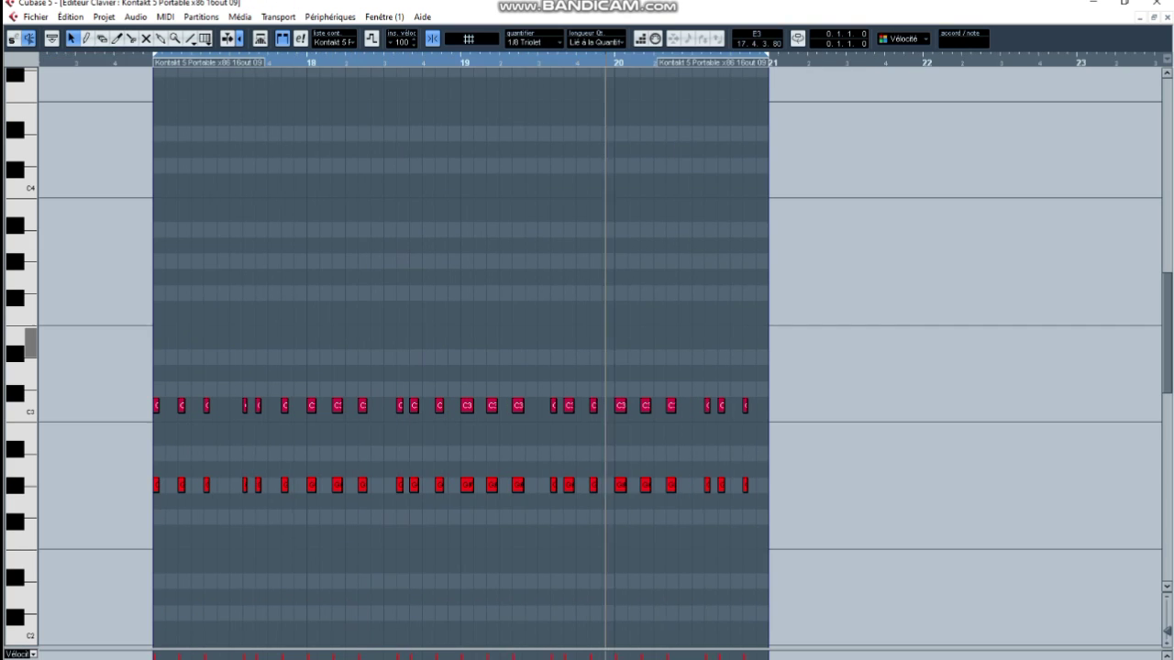
{"action": "key", "text": "h"}
{"action": "left_click_drag", "start_coordinate": [320, 329], "coordinate": [37, 321]}
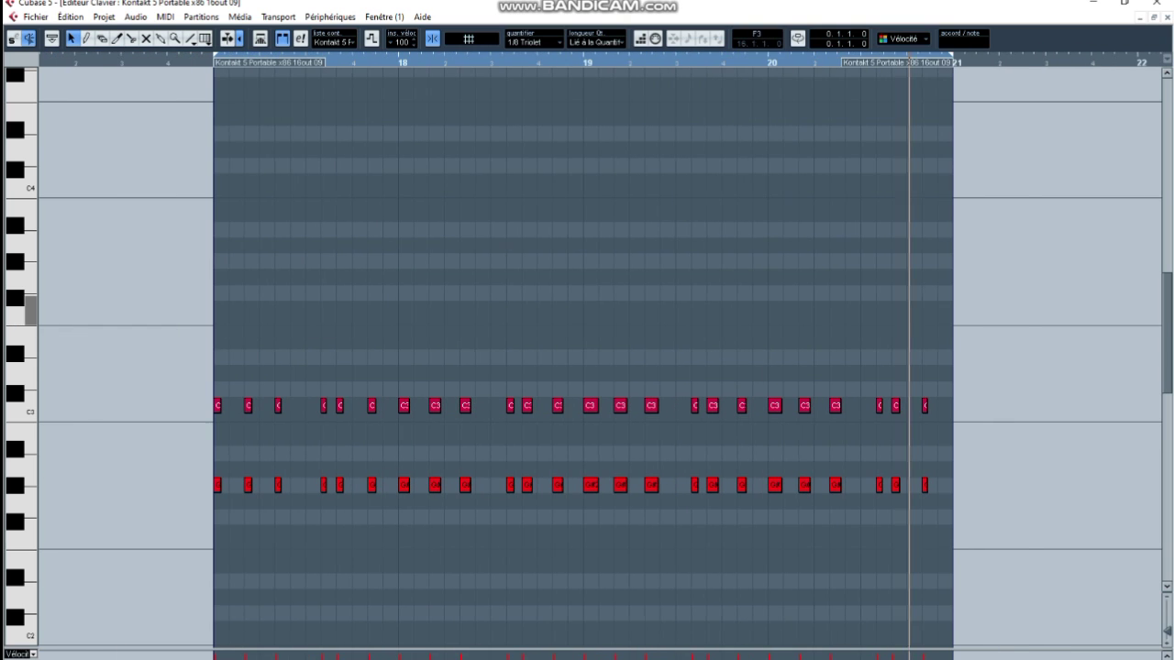
{"action": "key", "text": "Escape"}
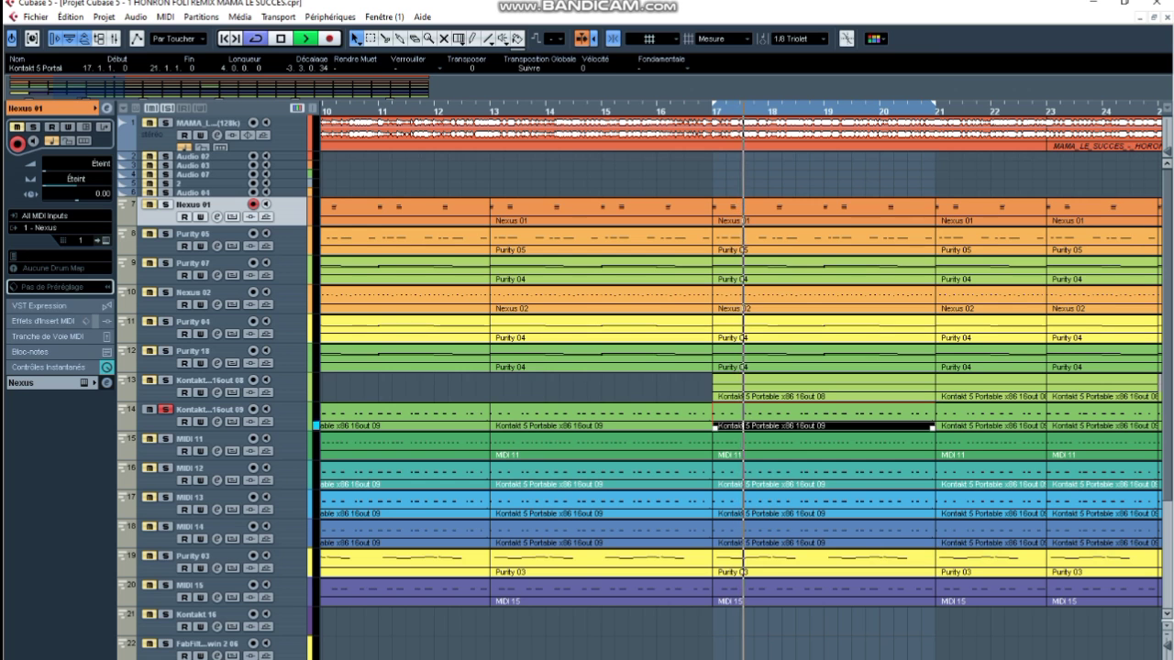
Add MIDI 11 and MIDI 12 to the soloed tracks and examine their parts at bar 17 in the Key Editor
{"action": "double_click", "coordinate": [807, 438]}
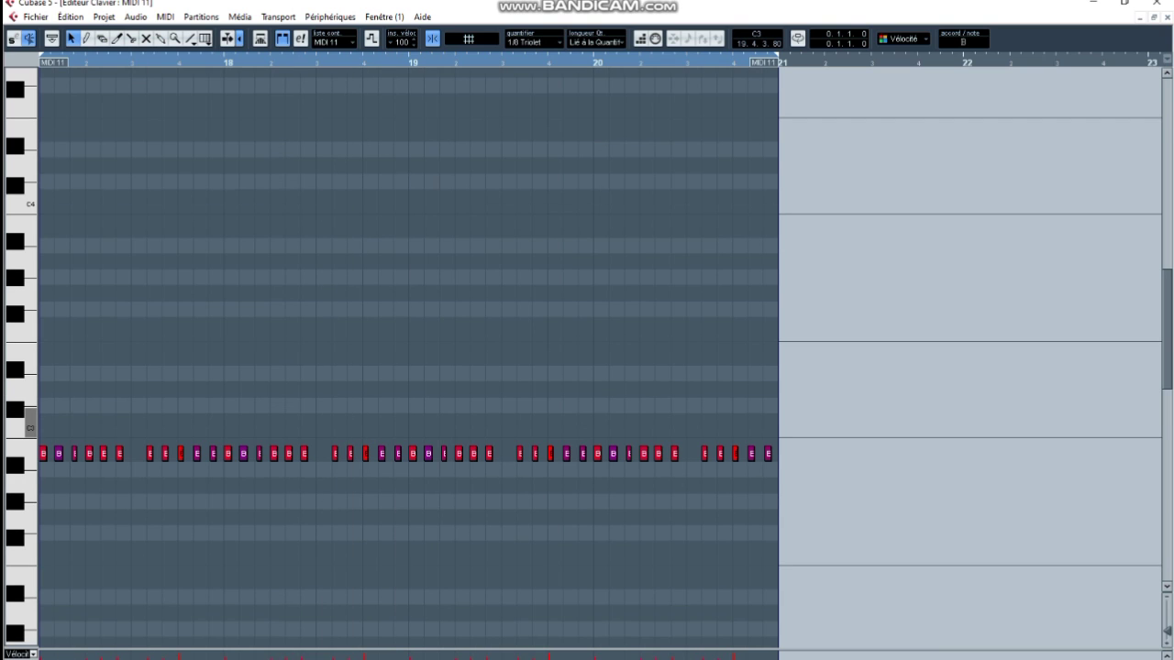
{"action": "key", "text": "Escape"}
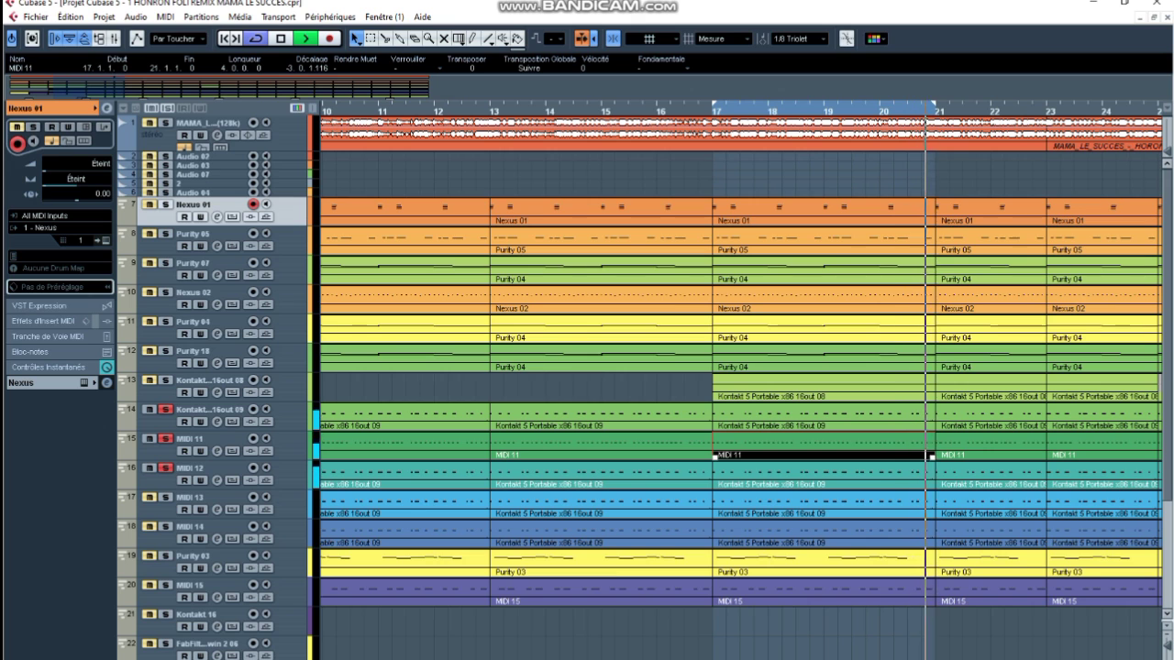
{"action": "double_click", "coordinate": [808, 468]}
{"action": "scroll", "coordinate": [587, 375], "scroll_direction": "down", "scroll_amount": 2}
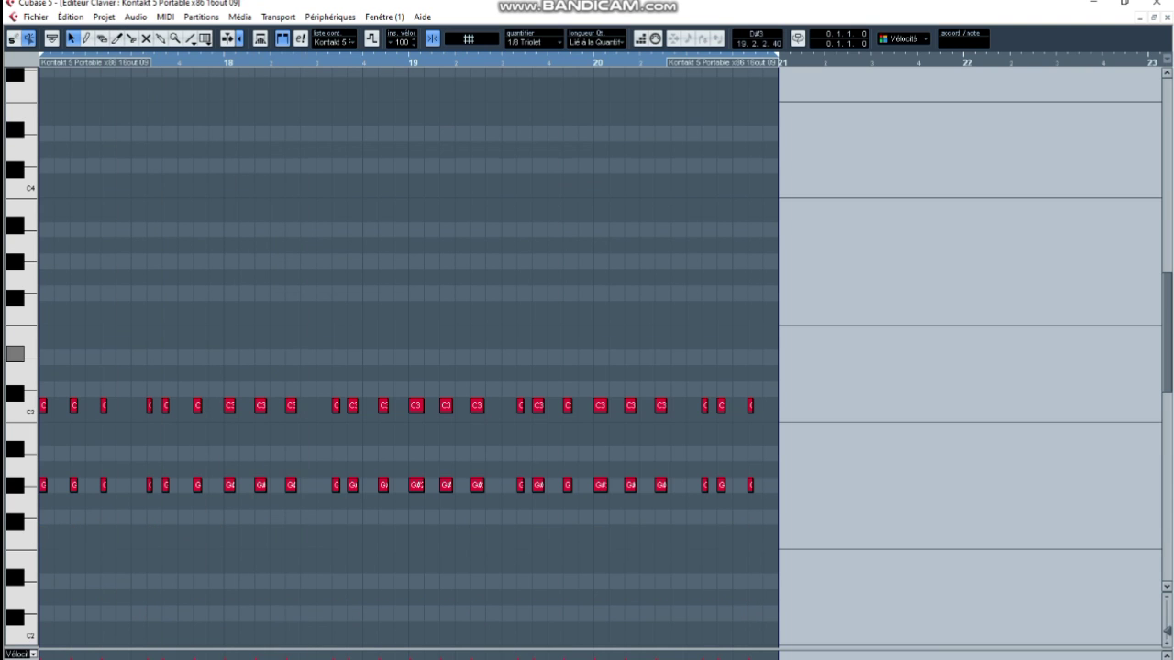
{"action": "key", "text": "Return"}
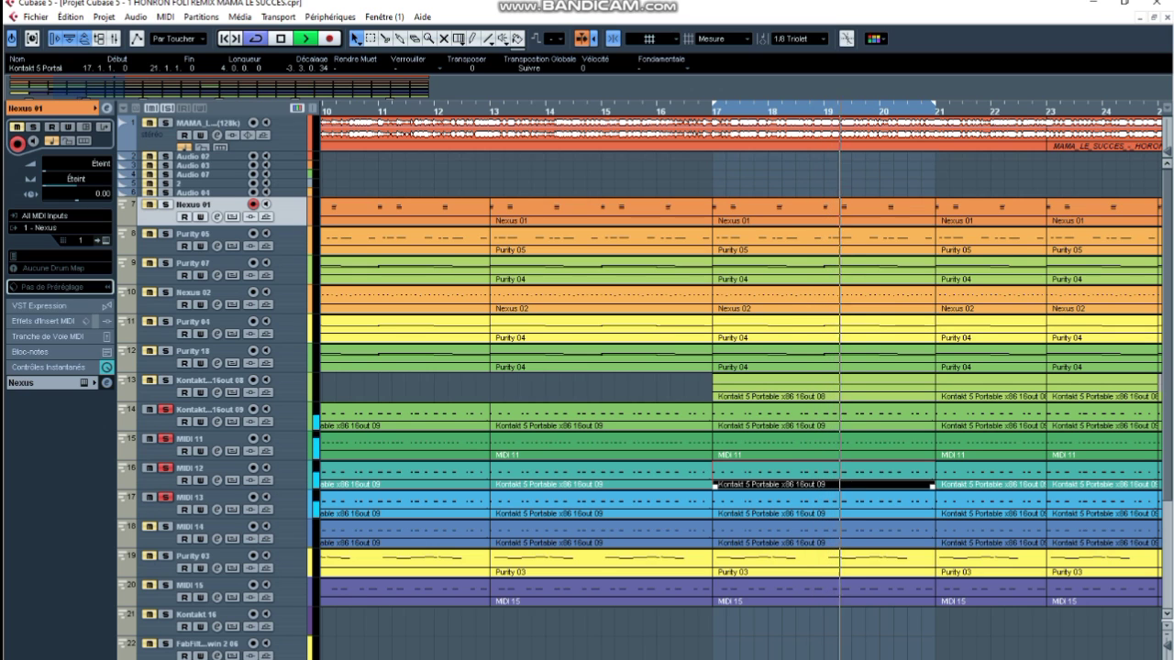
Add MIDI 13 and MIDI 14 to the soloed tracks and examine their parts at bar 17 in the Key Editor
{"action": "key", "text": "Return"}
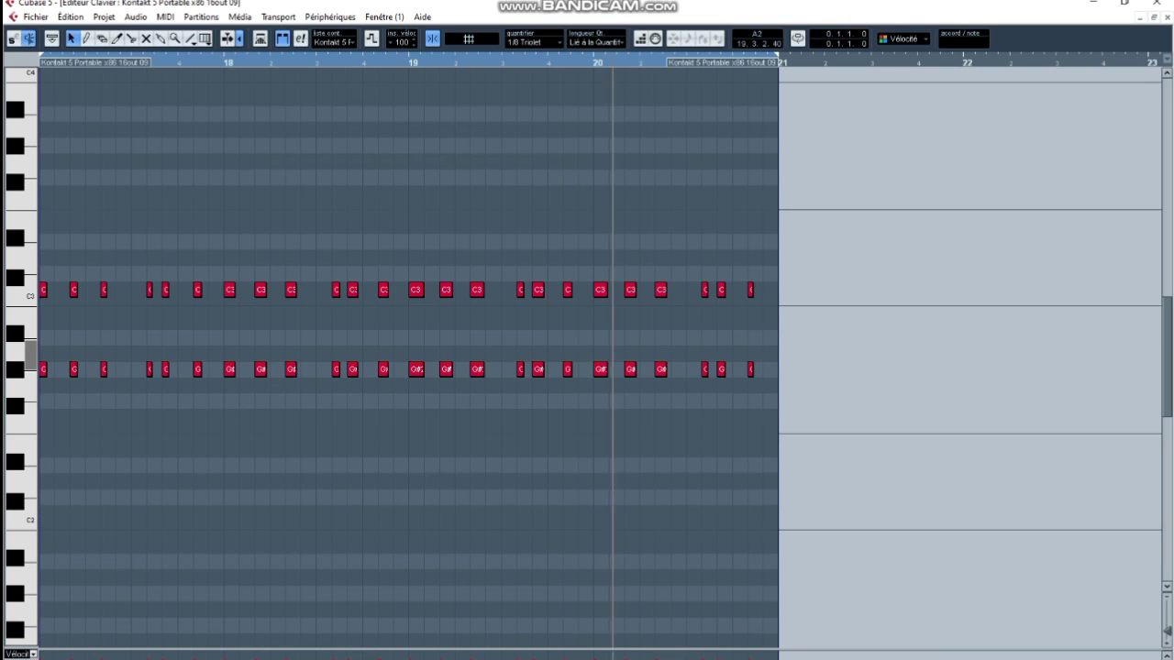
{"action": "key", "text": "Return"}
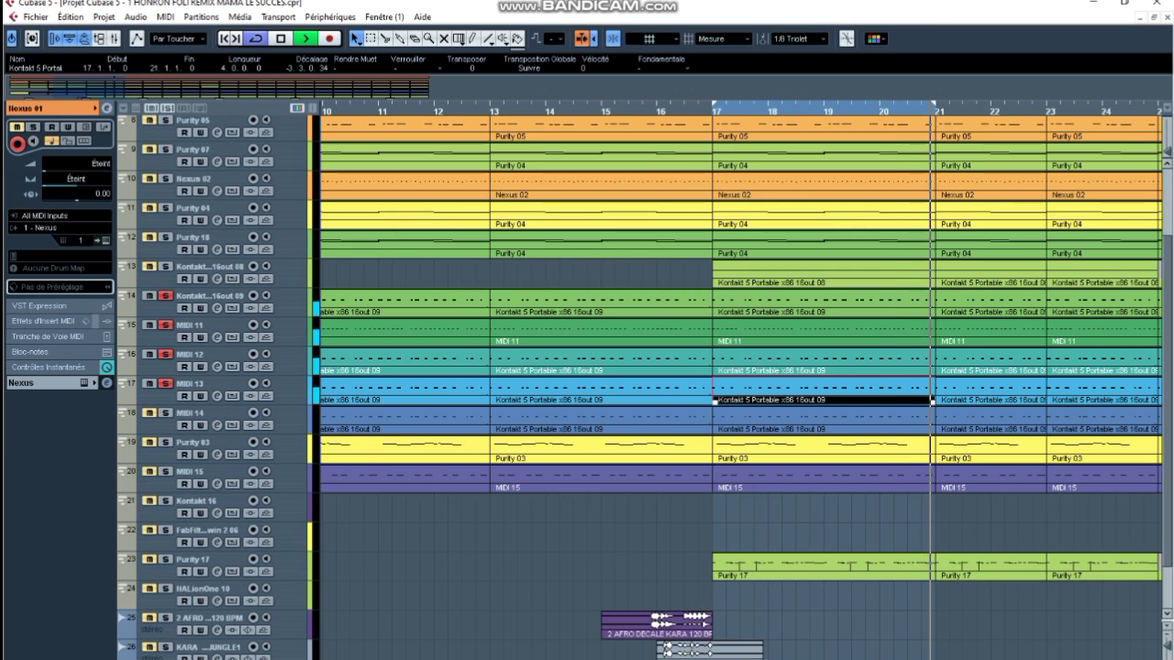
{"action": "key", "text": "Return"}
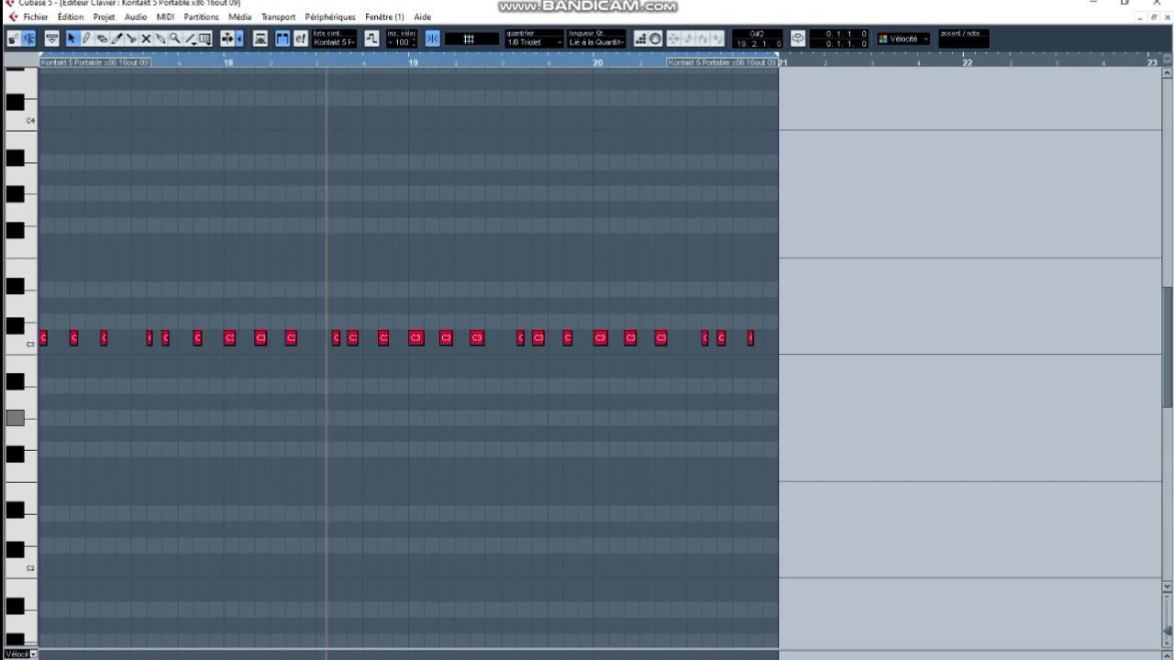
{"action": "key", "text": "Return"}
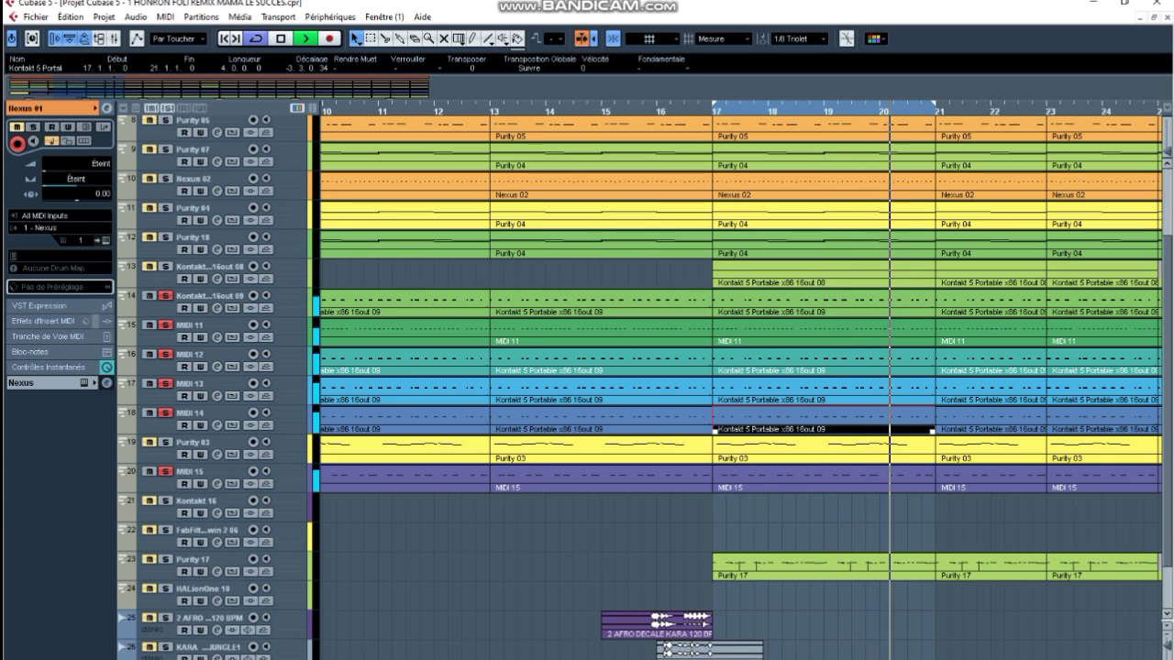
Examine the notes of the MIDI 15 track's part at bar 17 in the Key Editor
{"action": "key", "text": "Return"}
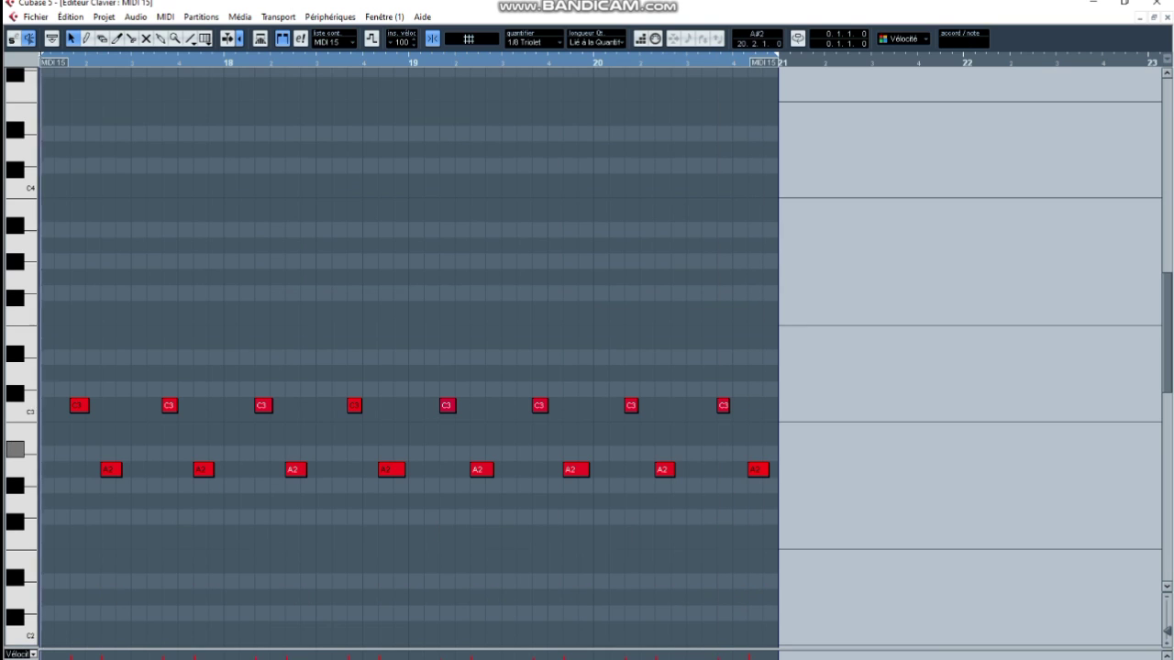
{"action": "key", "text": "g"}
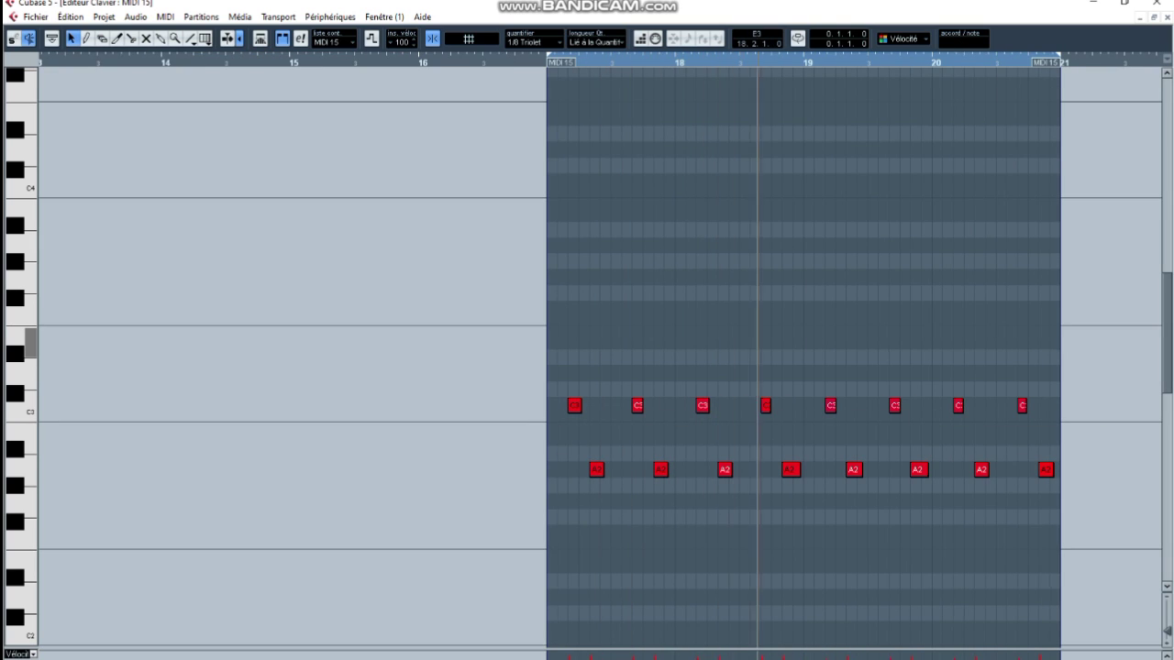
{"action": "key", "text": "Return"}
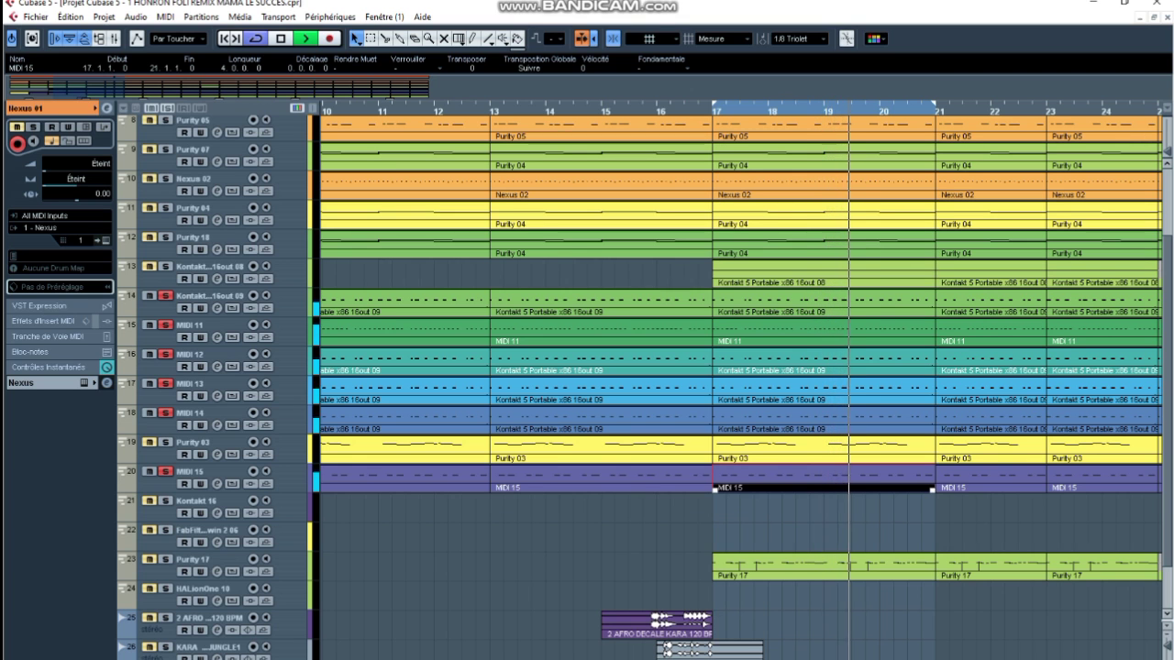
Add the Purity 03 track to the solo and move it below the MIDI 15 track
{"action": "left_click", "coordinate": [165, 442]}
{"action": "left_click_drag", "start_coordinate": [194, 443], "coordinate": [194, 488]}
Examine the notes of the Purity 03 track's part at bar 17 in the Key Editor
{"action": "double_click", "coordinate": [761, 475]}
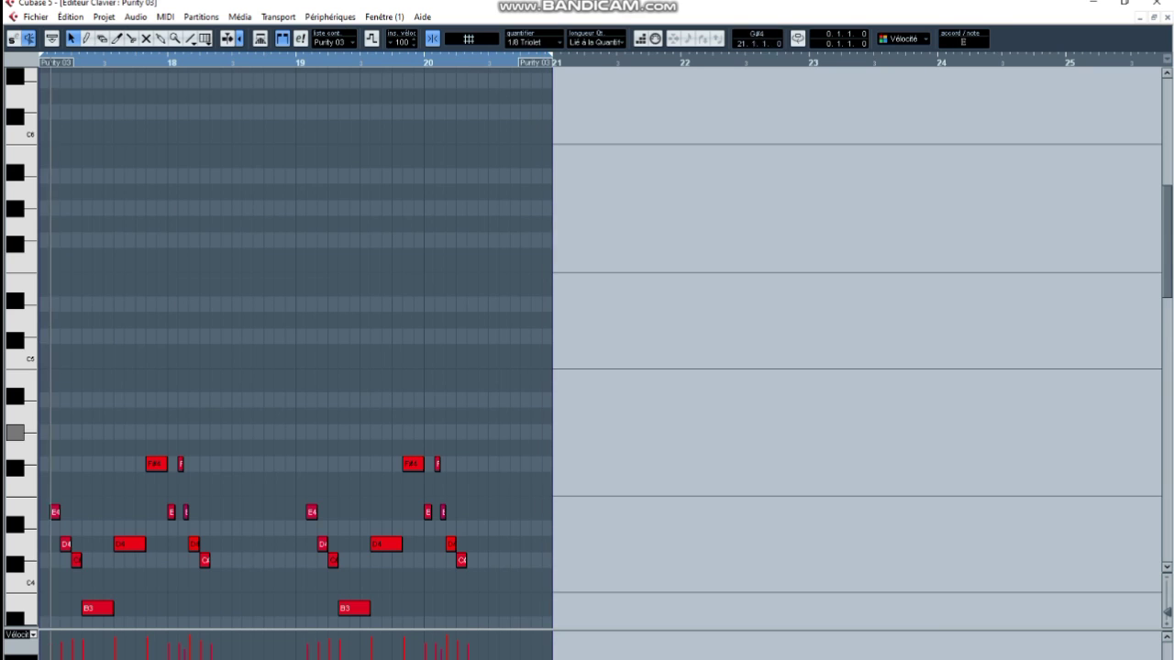
{"action": "scroll", "coordinate": [423, 358], "scroll_direction": "down", "scroll_amount": 2}
{"action": "key", "text": "h"}
{"action": "key", "text": "h"}
{"action": "key", "text": "h"}
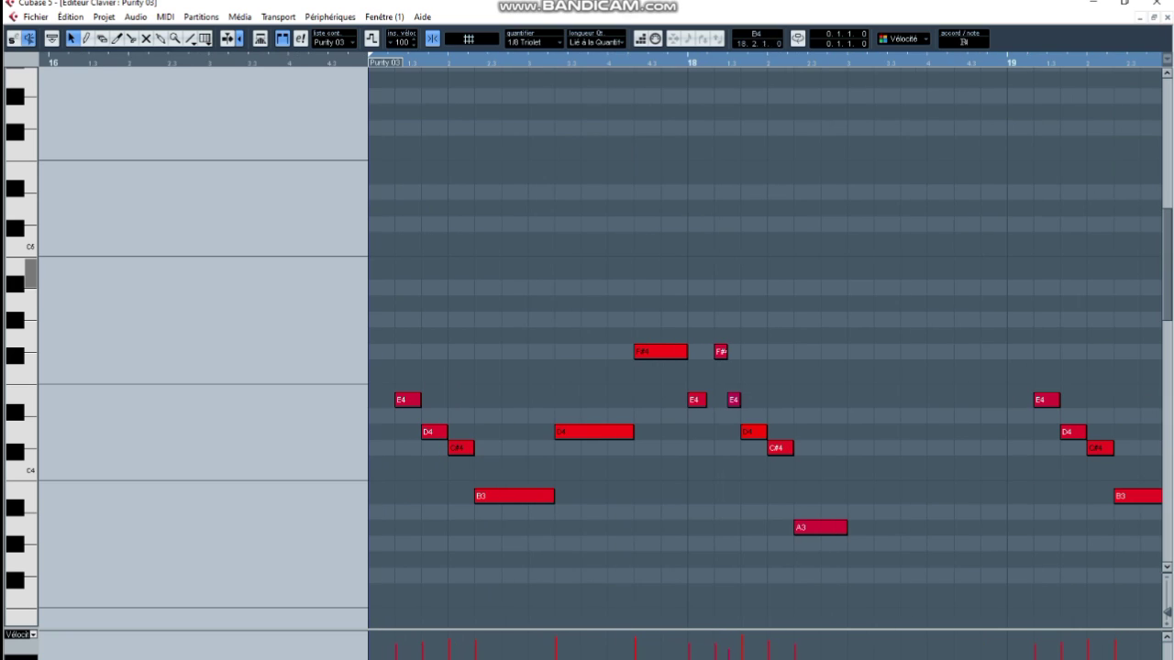
{"action": "key", "text": "g"}
{"action": "key", "text": "g"}
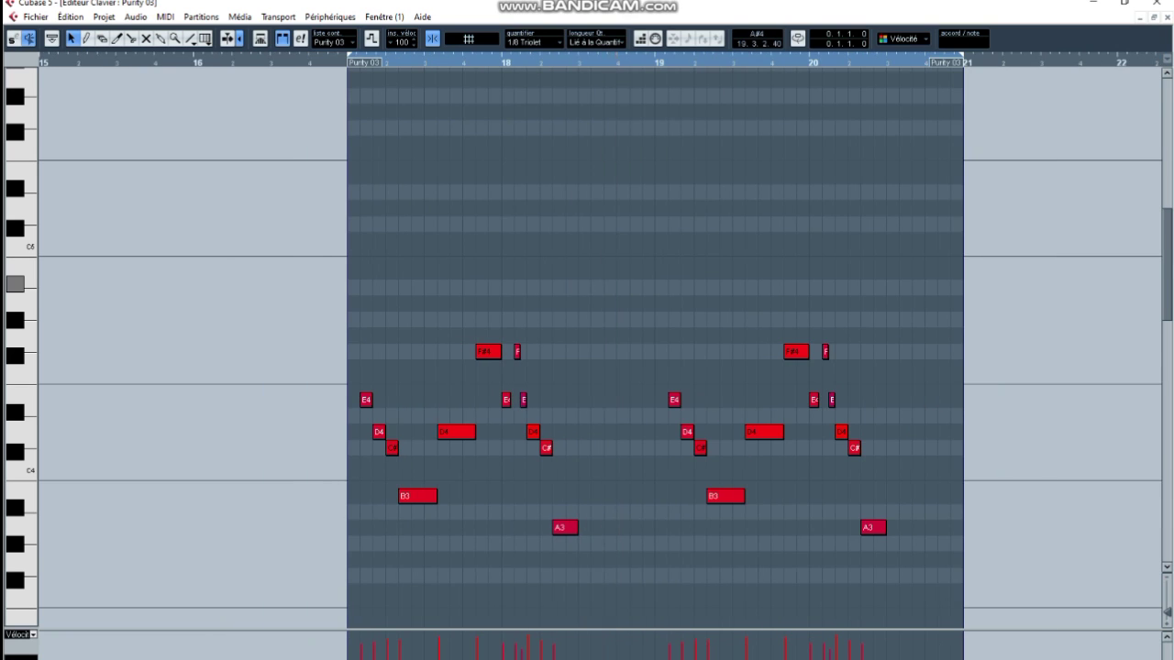
{"action": "key", "text": "Return"}
Add the Purity 17 track to the solo and examine its part at bar 17 in the Key Editor
{"action": "scroll", "coordinate": [733, 385], "scroll_direction": "down", "scroll_amount": 2}
{"action": "key", "text": "g"}
{"action": "key", "text": "g"}
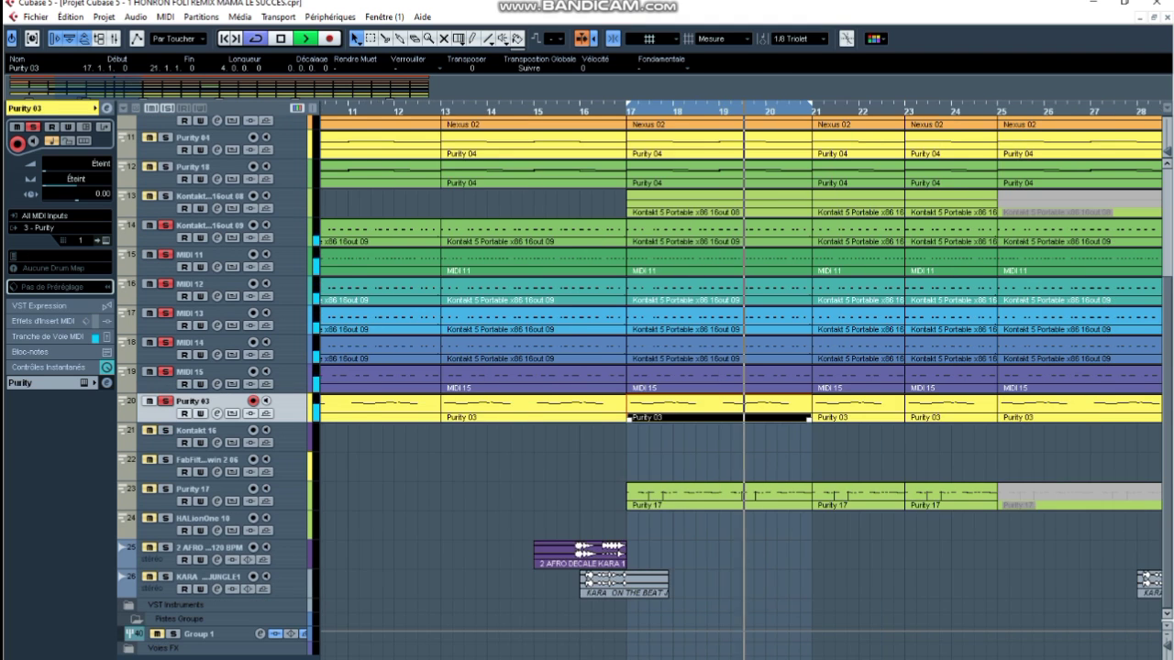
{"action": "left_click", "coordinate": [165, 489]}
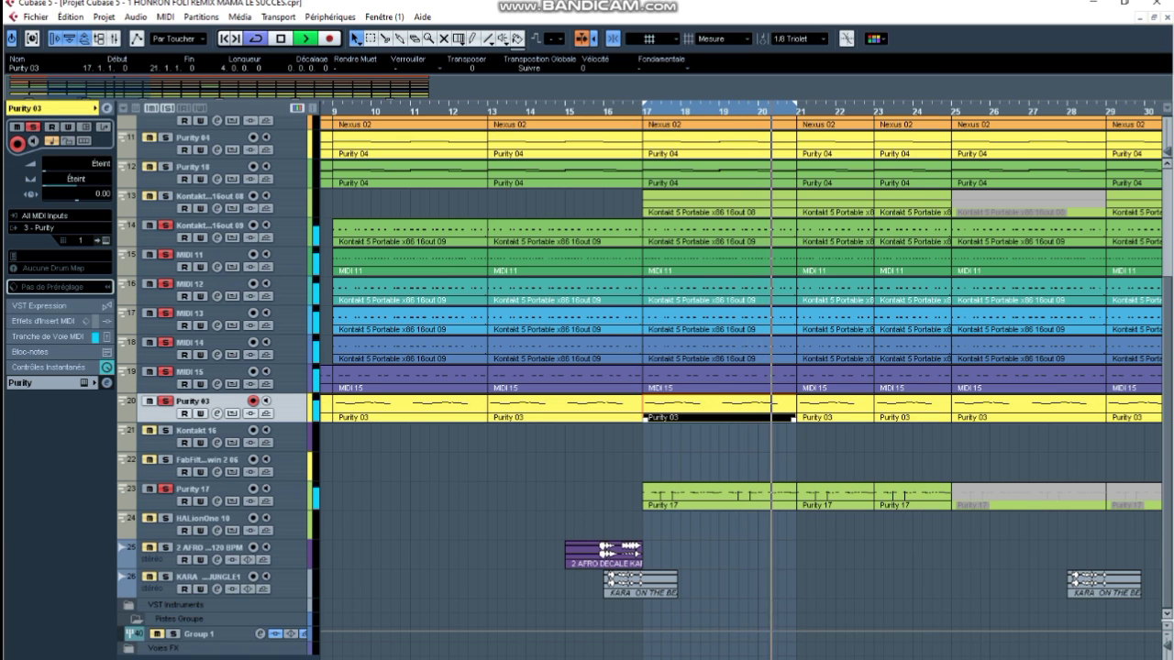
{"action": "left_click", "coordinate": [719, 495]}
{"action": "key", "text": "Return"}
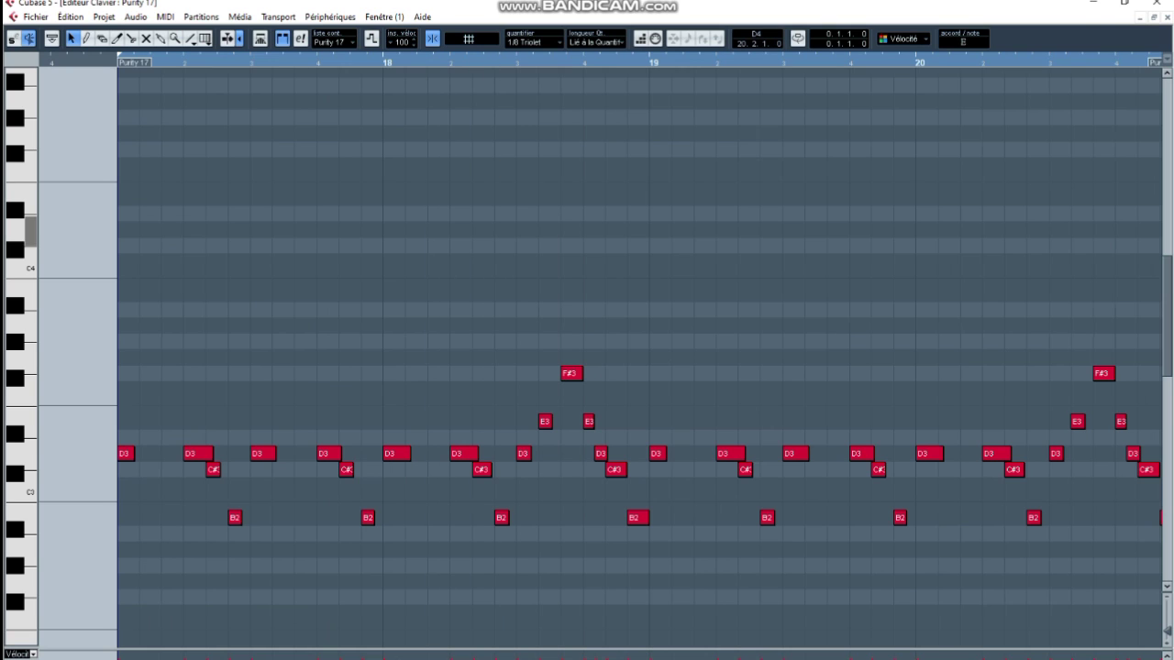
{"action": "key", "text": "g"}
{"action": "key", "text": "g"}
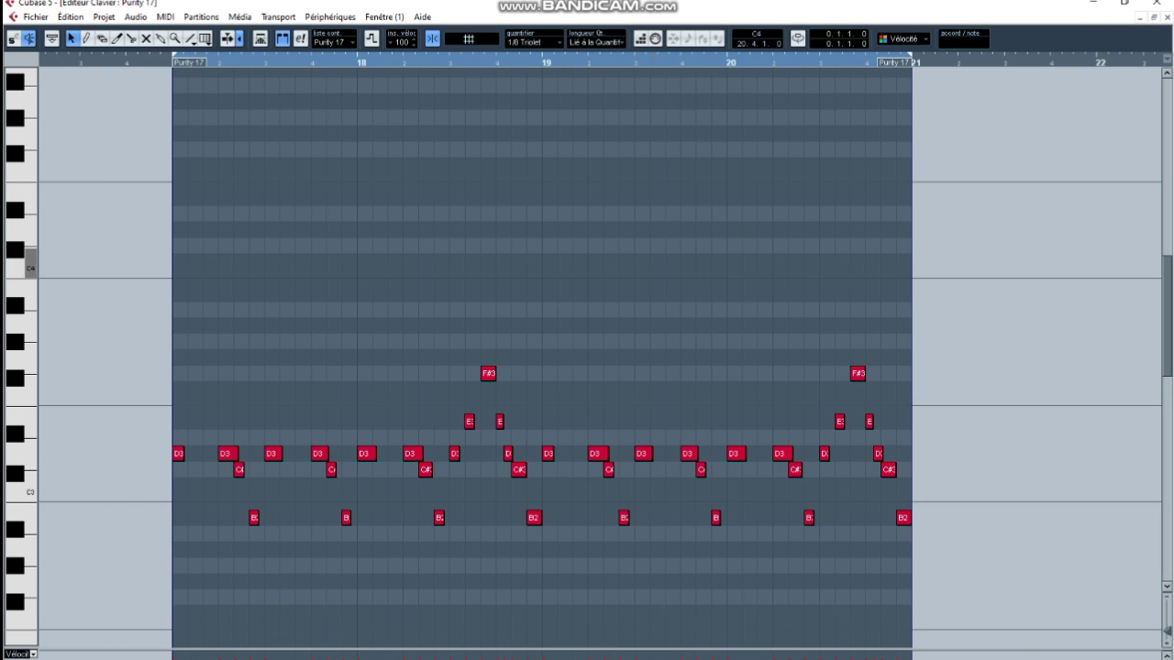
{"action": "key", "text": "Return"}
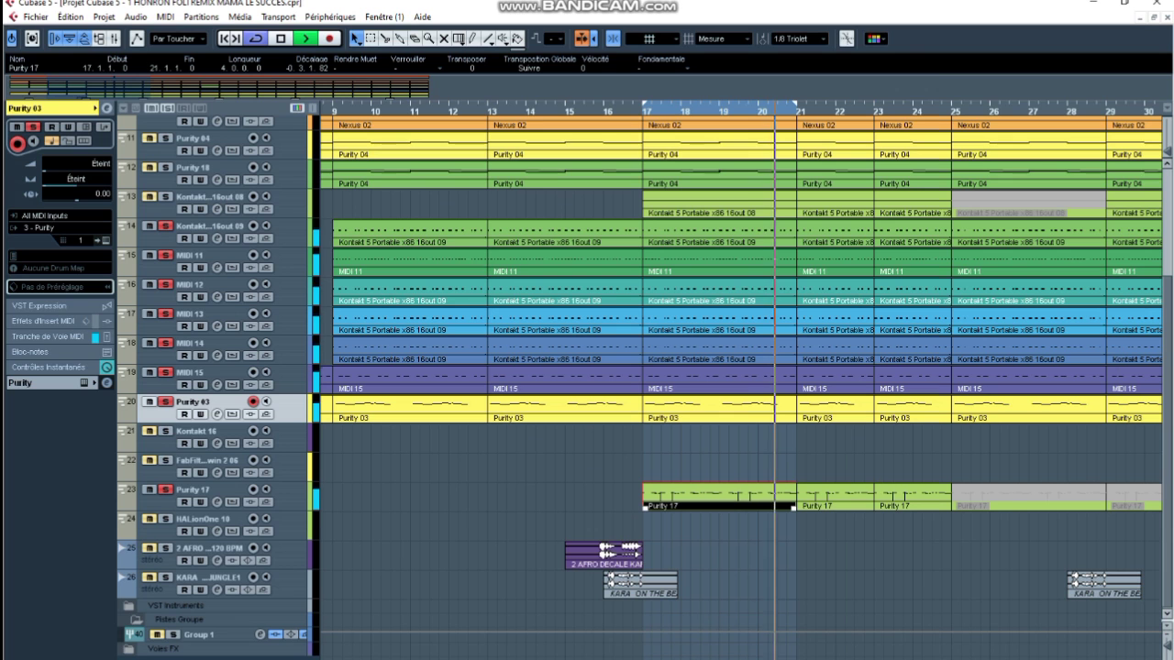
Add Purity 04, Purity 18 and the 2 AFRO and KARA audio tracks to the solo, playing from bar 15 and again from bar 14
{"action": "key", "text": "g"}
{"action": "key", "text": "g"}
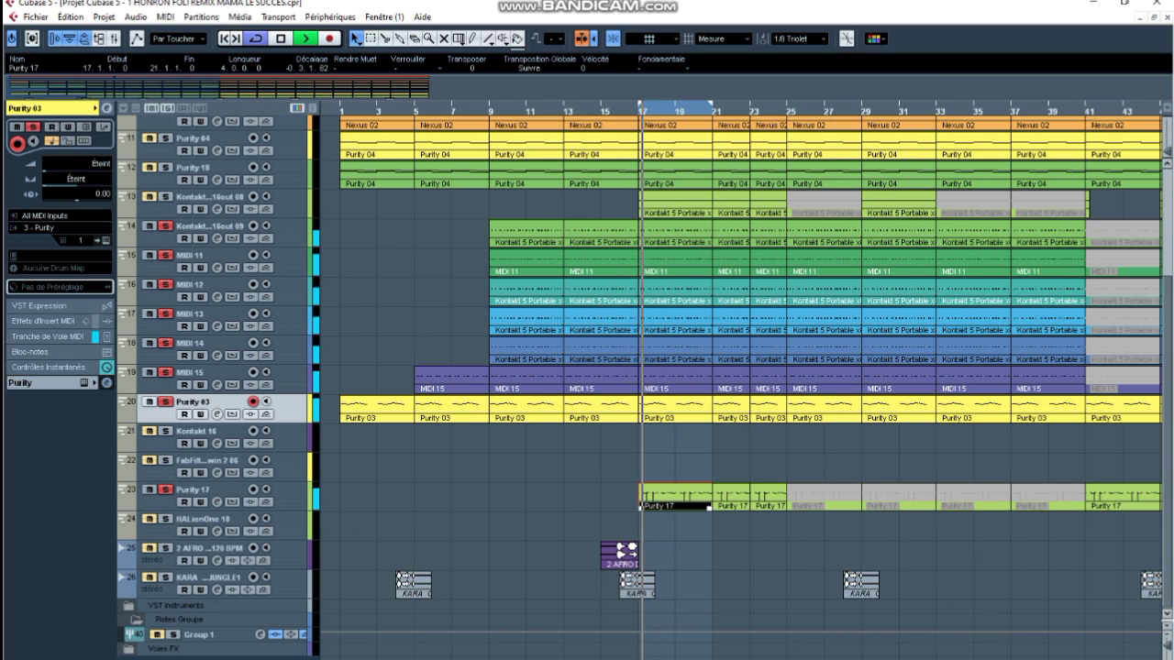
{"action": "left_click", "coordinate": [601, 112]}
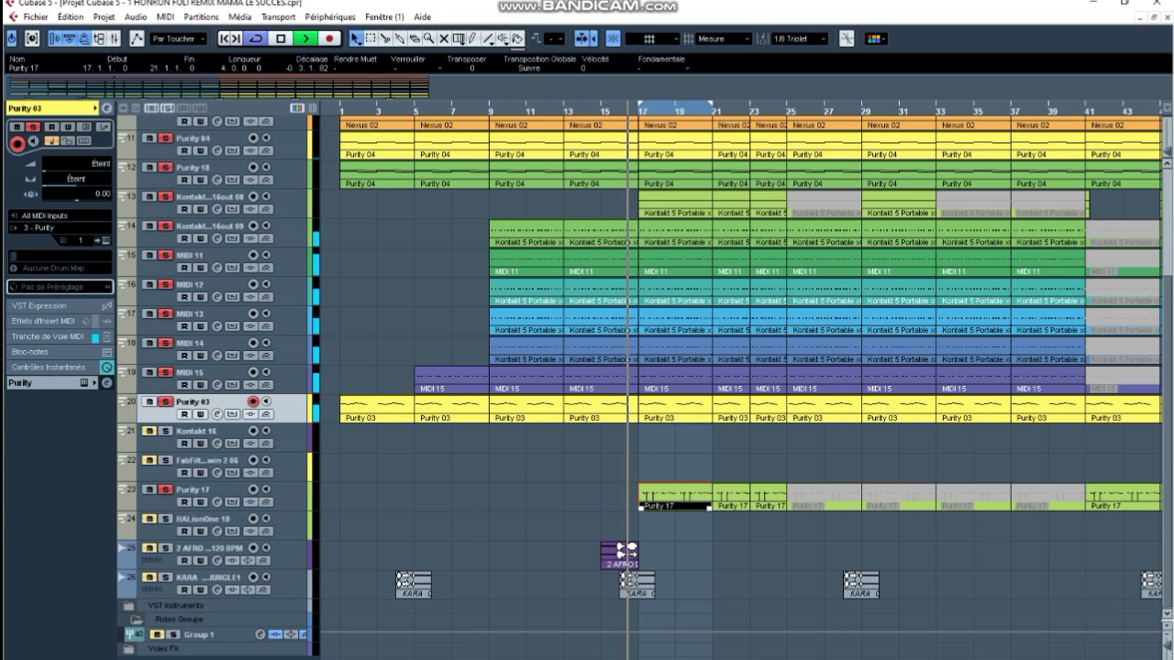
{"action": "left_click", "coordinate": [581, 112]}
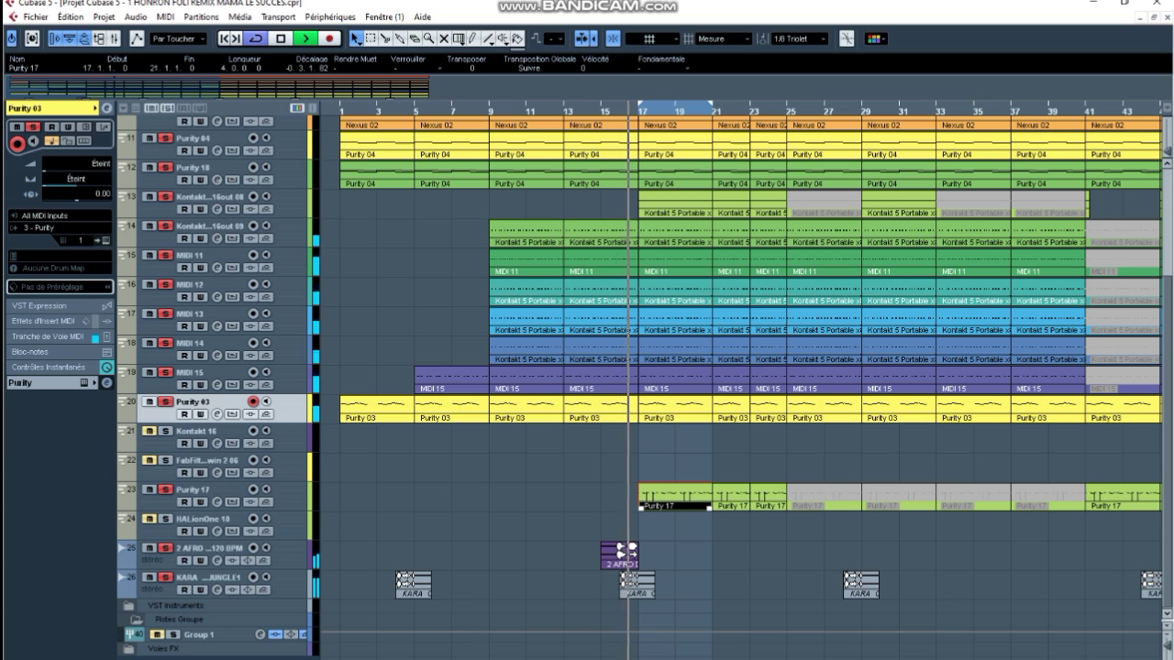
{"action": "left_click", "coordinate": [676, 541]}
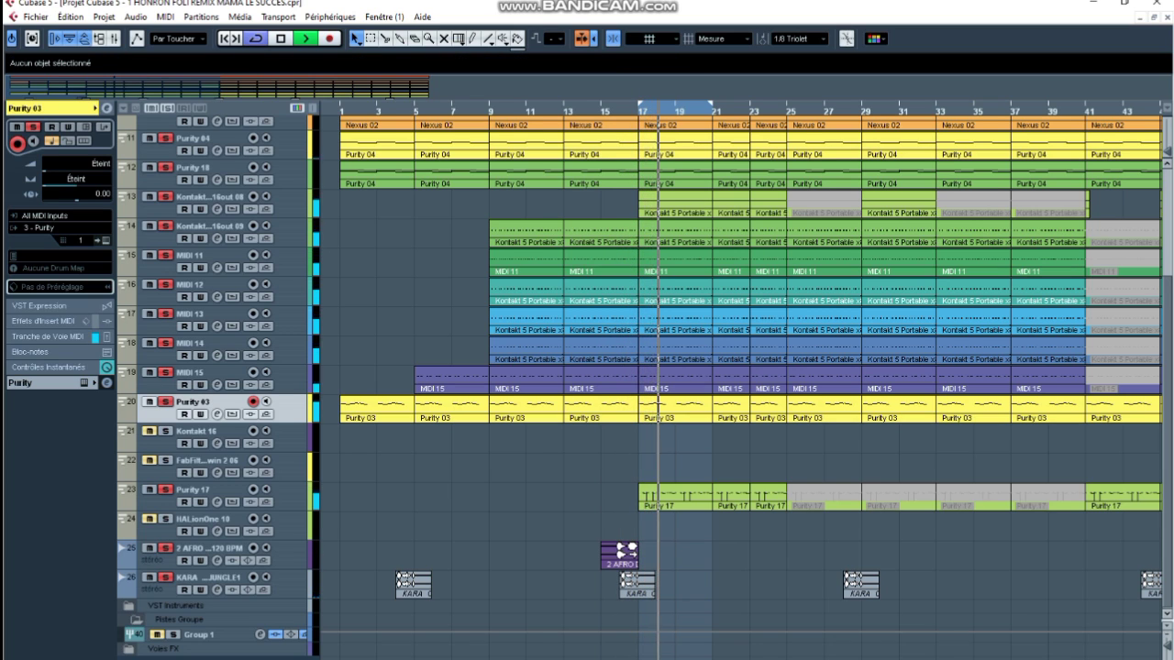
Select the 2 AFRO and KARA audio tracks together and shrink both to a minimal track height
{"action": "key", "text": "g"}
{"action": "key", "text": "g"}
{"action": "key", "text": "g"}
{"action": "key", "text": "g"}
{"action": "key", "text": "g"}
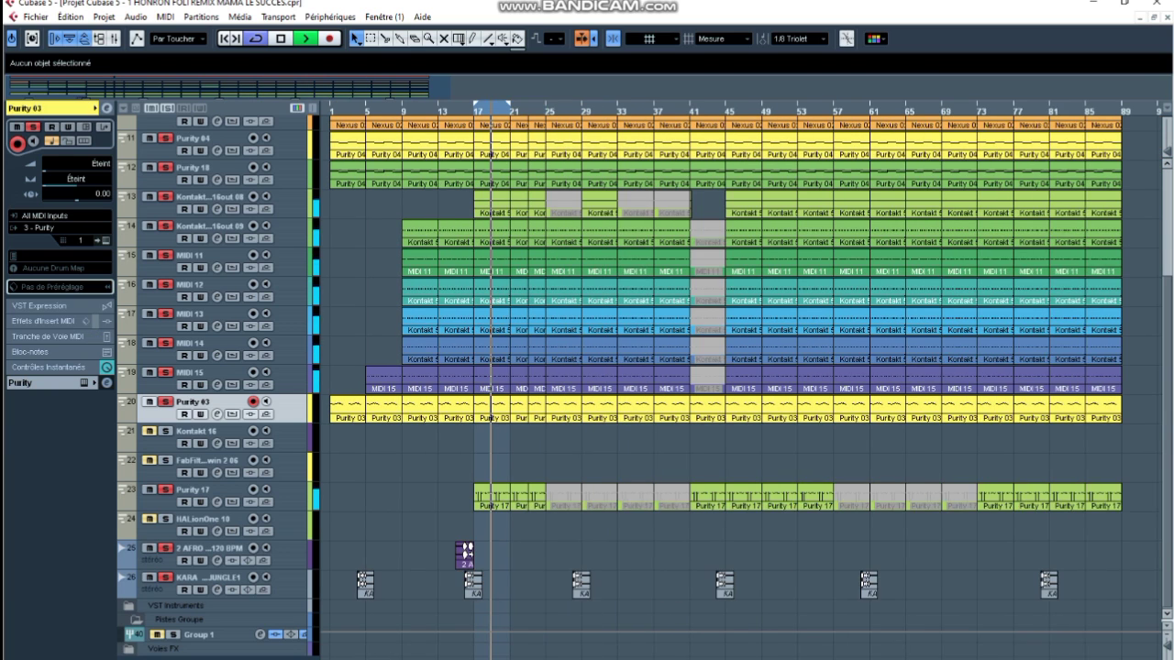
{"action": "left_click", "coordinate": [209, 548]}
{"action": "left_click", "coordinate": [209, 578], "text": "shift"}
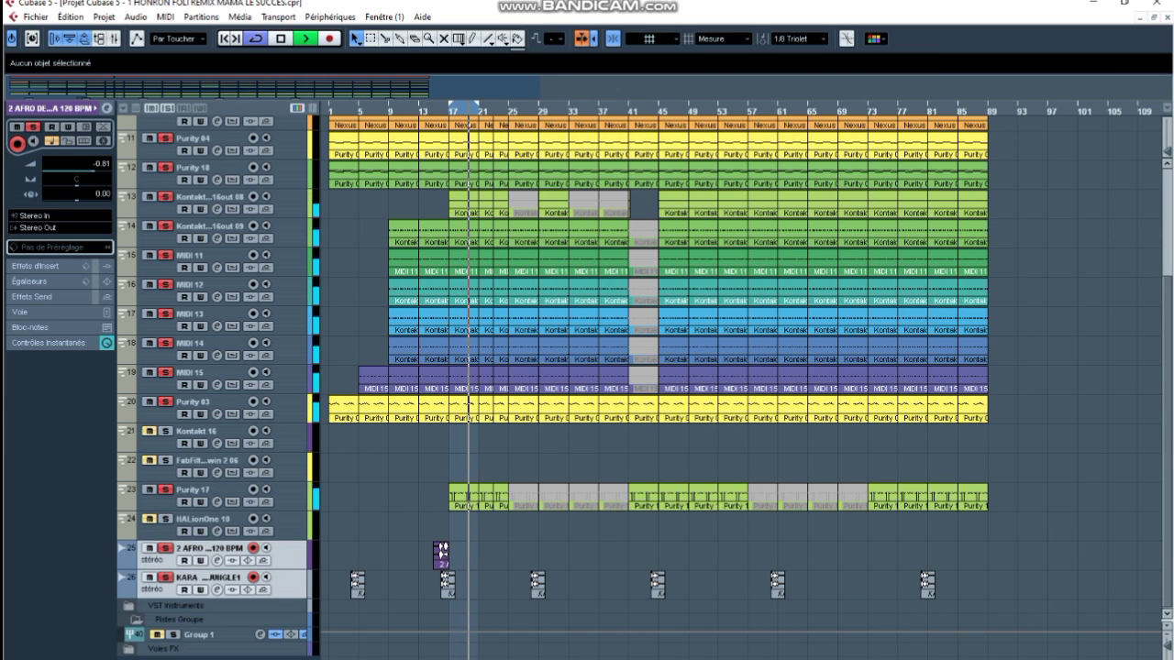
{"action": "left_click_drag", "start_coordinate": [209, 599], "coordinate": [209, 578]}
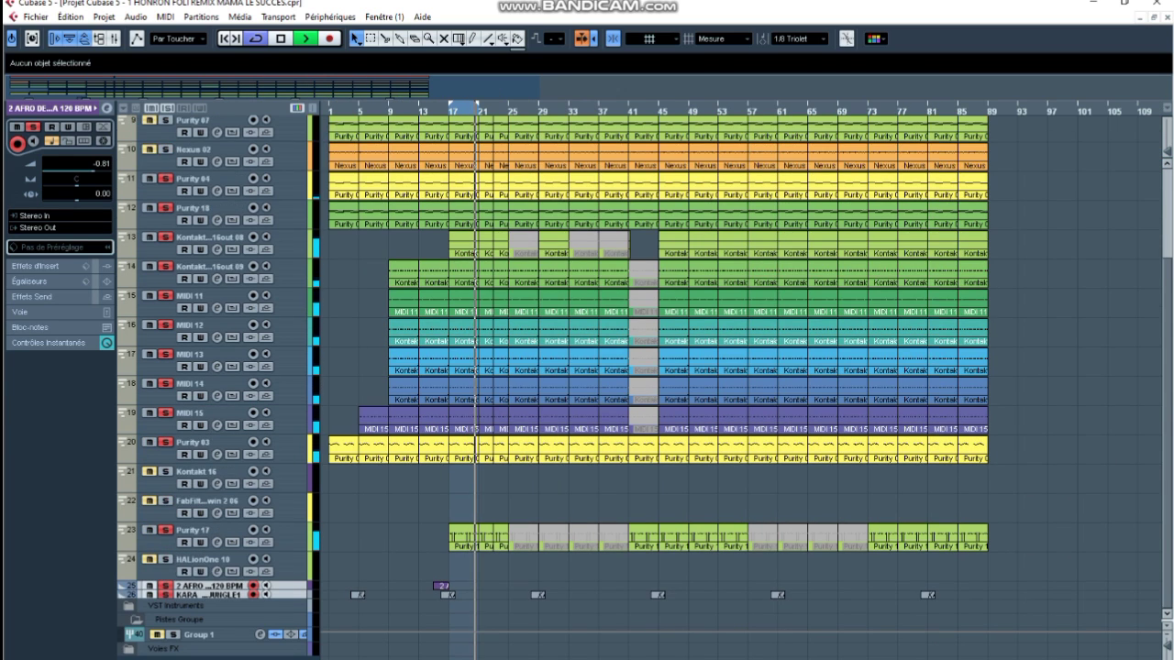
Turn off solo on all tracks and play the full arrangement from bar 1
{"action": "key", "text": "space"}
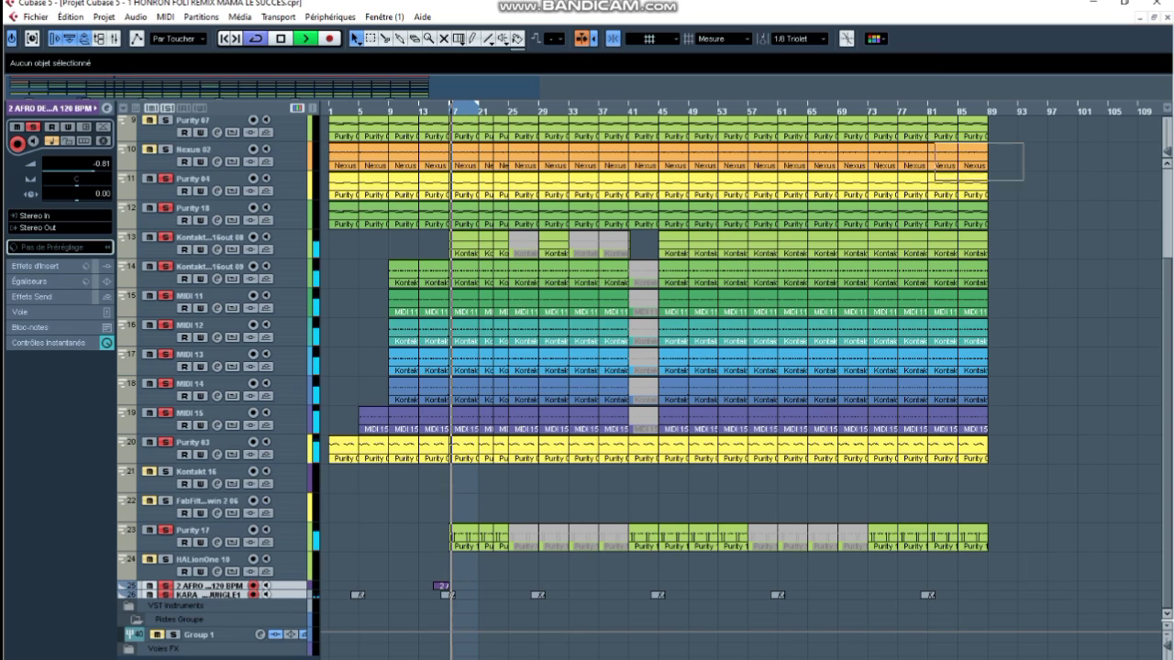
{"action": "key", "text": "ctrl+a"}
{"action": "scroll", "coordinate": [550, 367], "scroll_direction": "up", "scroll_amount": 5}
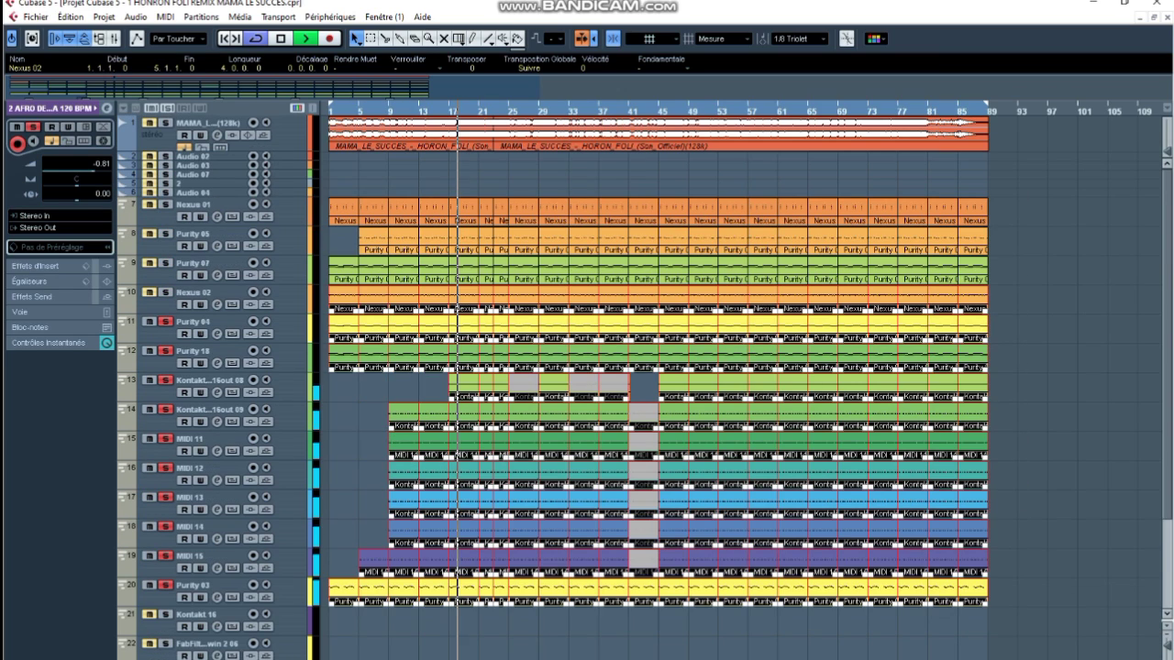
{"action": "left_click_drag", "start_coordinate": [331, 111], "coordinate": [331, 160]}
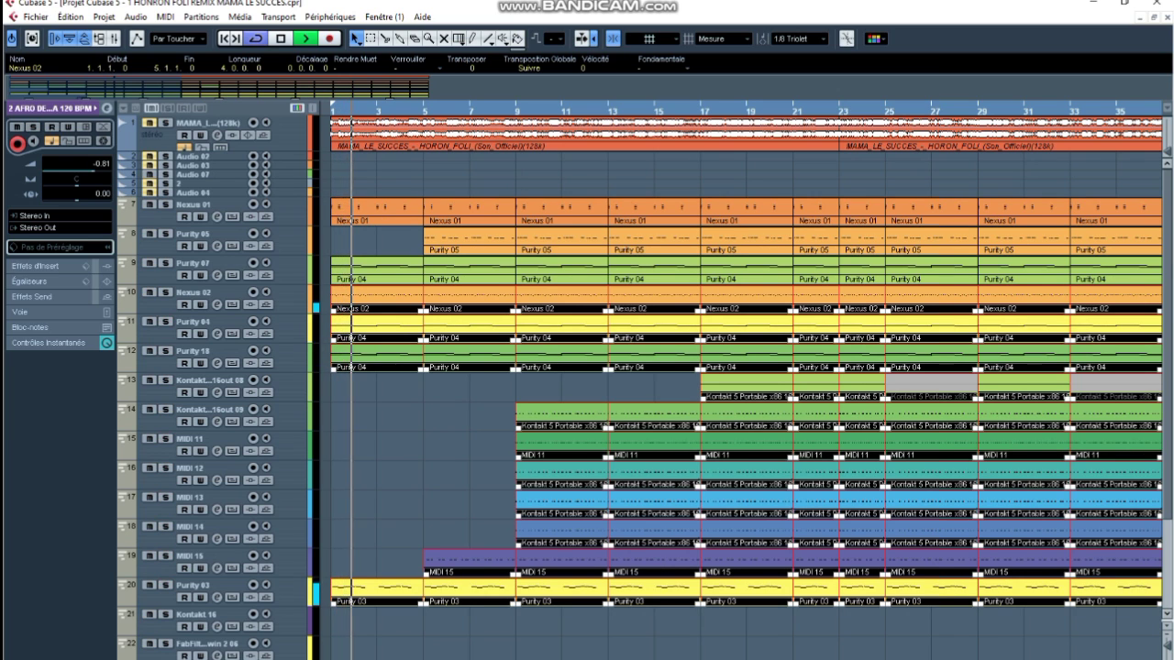
Add FabFilter Pro-Q to the first insert slot of the MAMA_LE_SUCCES audio track and load its Phone preset
{"action": "left_click", "coordinate": [207, 123]}
{"action": "left_click", "coordinate": [35, 266]}
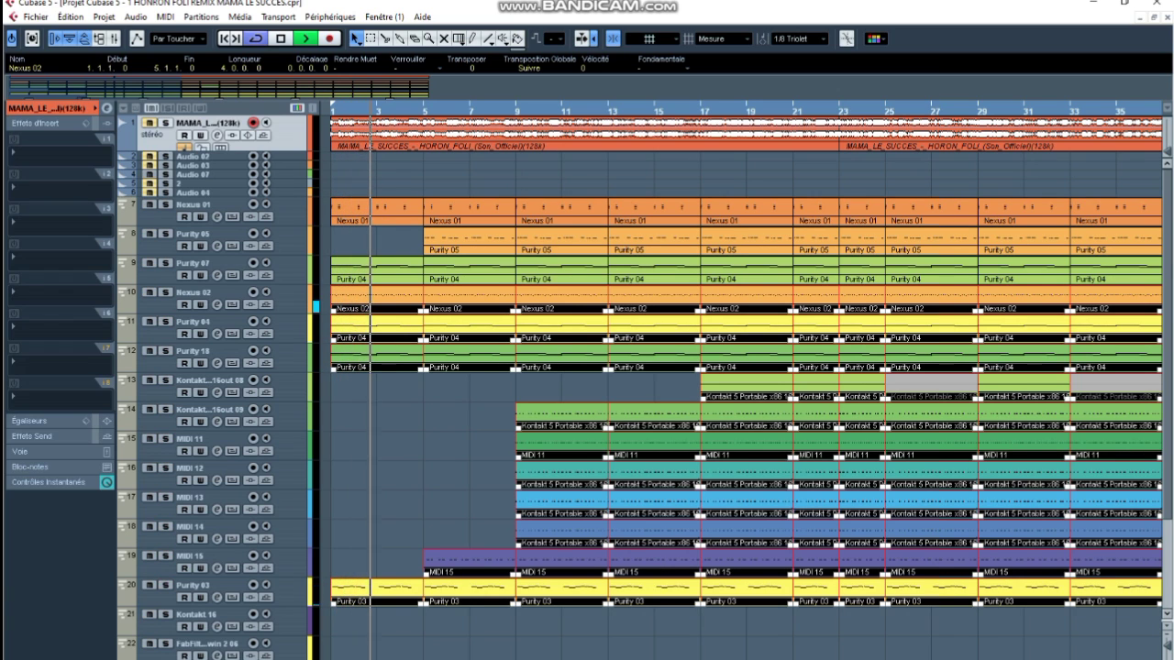
{"action": "left_click", "coordinate": [55, 151]}
{"action": "mouse_move", "coordinate": [55, 309]}
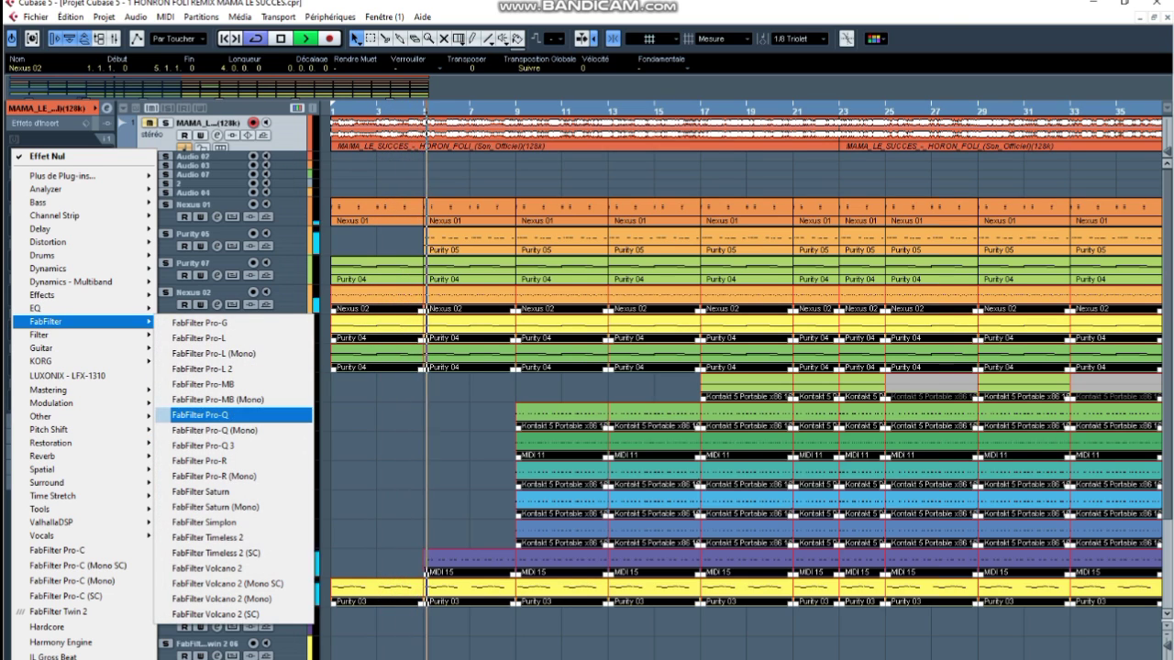
{"action": "left_click", "coordinate": [202, 415]}
{"action": "left_click", "coordinate": [717, 239]}
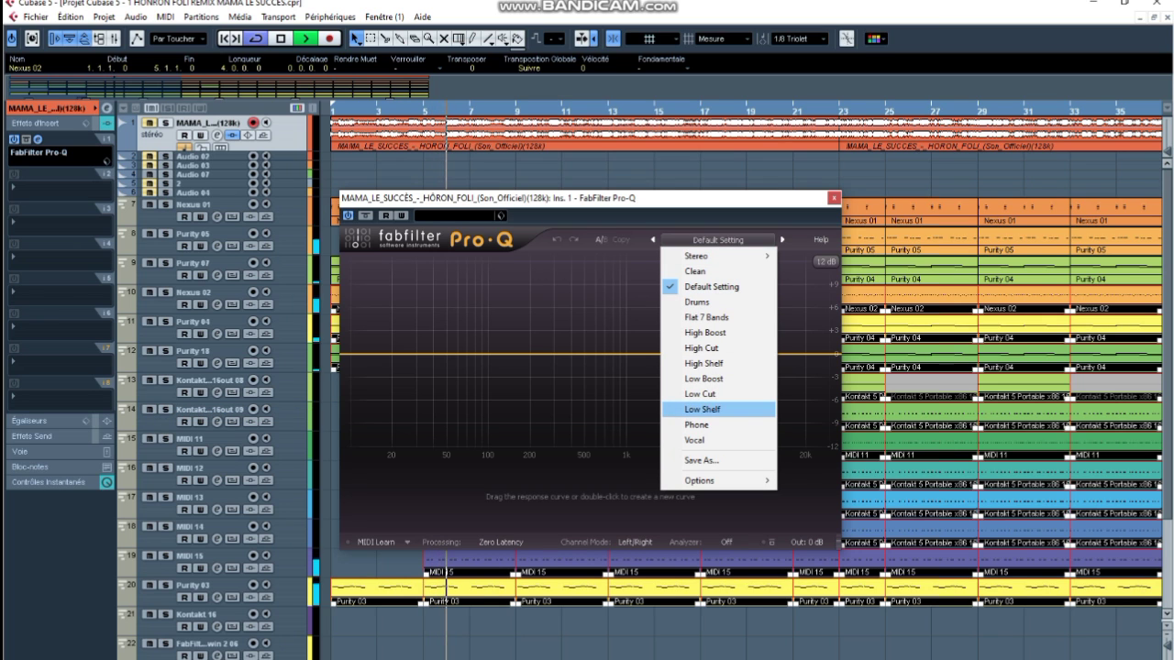
{"action": "left_click", "coordinate": [707, 425]}
{"action": "left_click", "coordinate": [834, 199]}
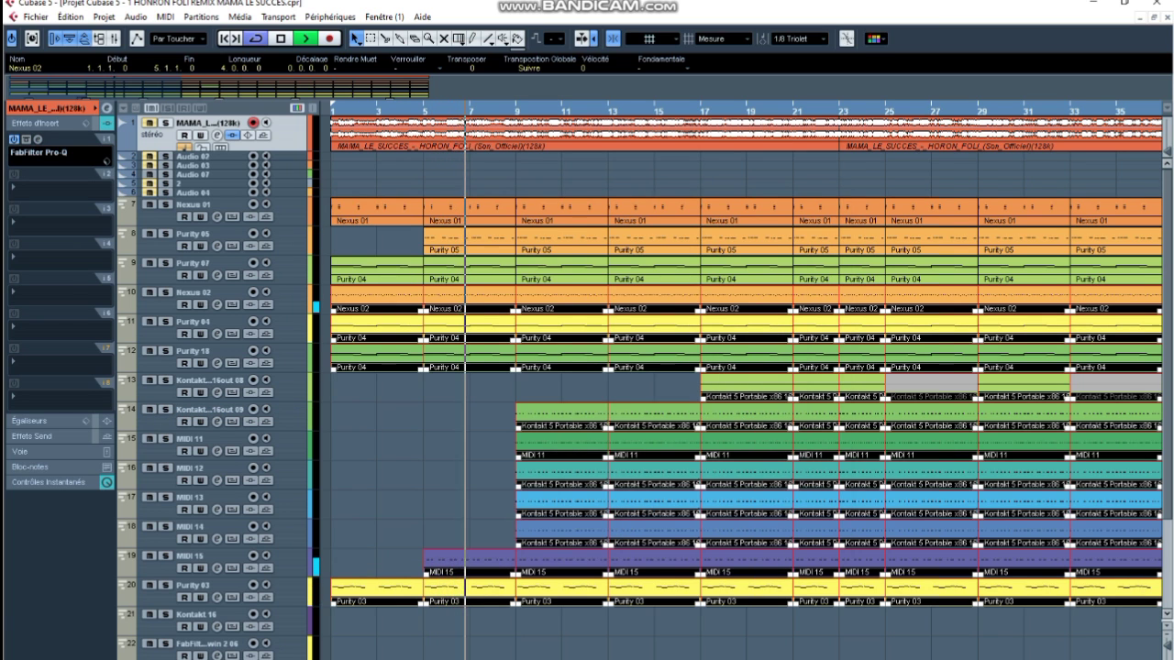
Select both audio events on the MAMA_LE_SUCCES track and lower their volume to -17 dB
{"action": "key", "text": "g"}
{"action": "key", "text": "g"}
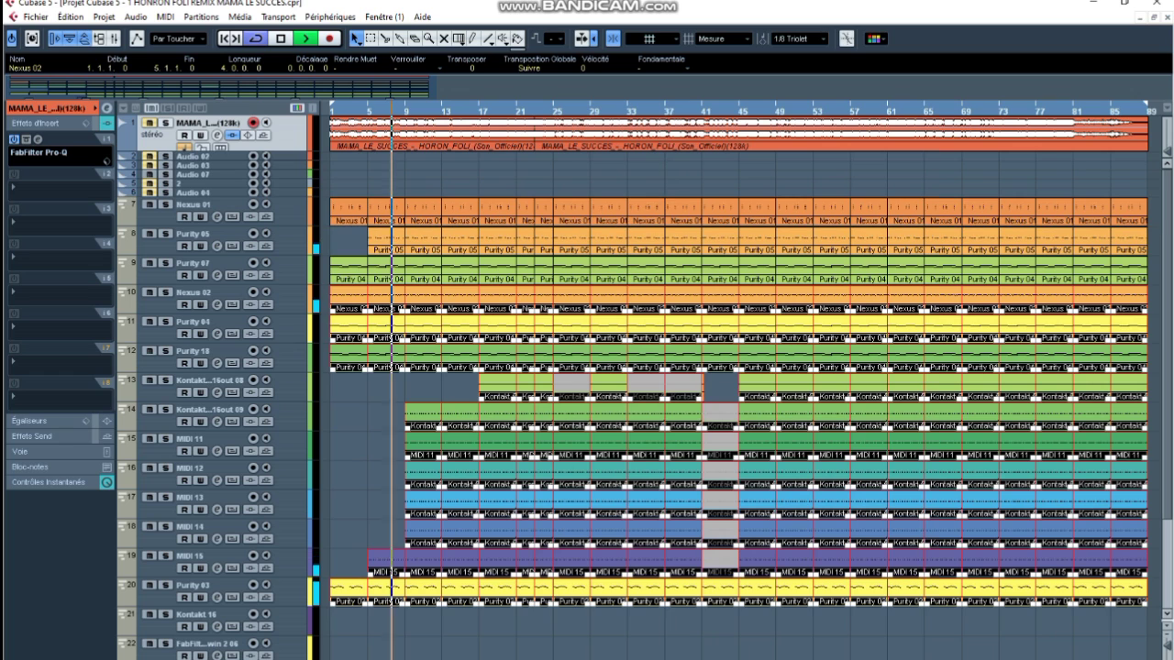
{"action": "key", "text": "g"}
{"action": "left_click_drag", "start_coordinate": [1075, 134], "coordinate": [387, 153]}
{"action": "scroll", "coordinate": [606, 68], "scroll_direction": "down", "scroll_amount": 10}
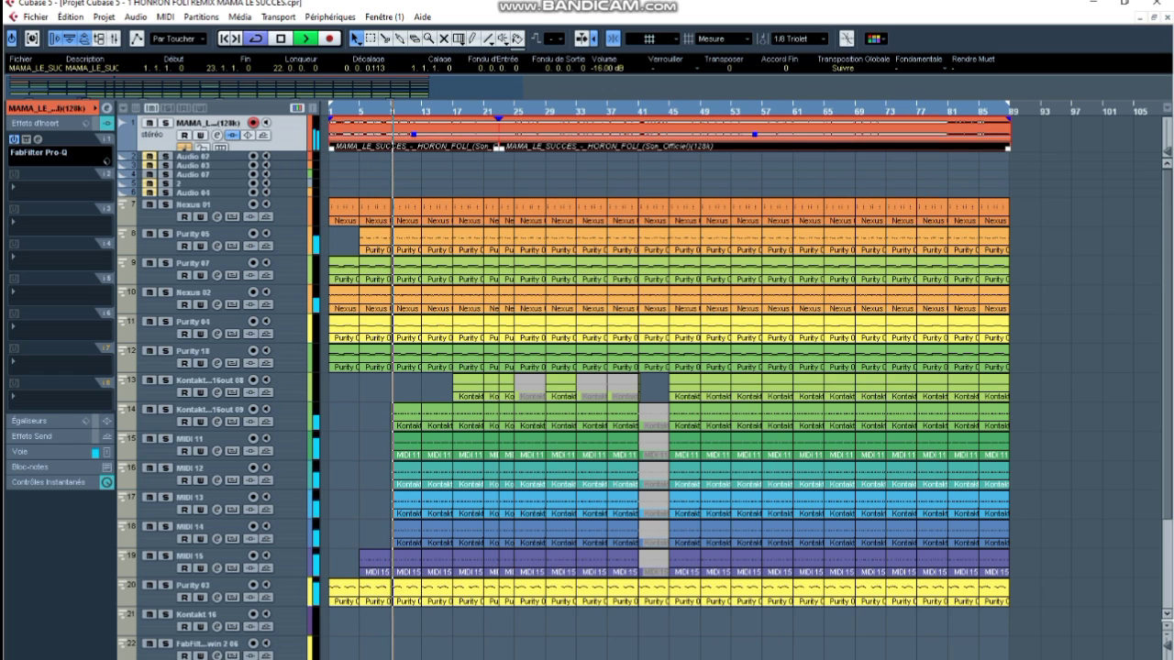
{"action": "key", "text": "h"}
{"action": "key", "text": "h"}
{"action": "key", "text": "h"}
{"action": "key", "text": "h"}
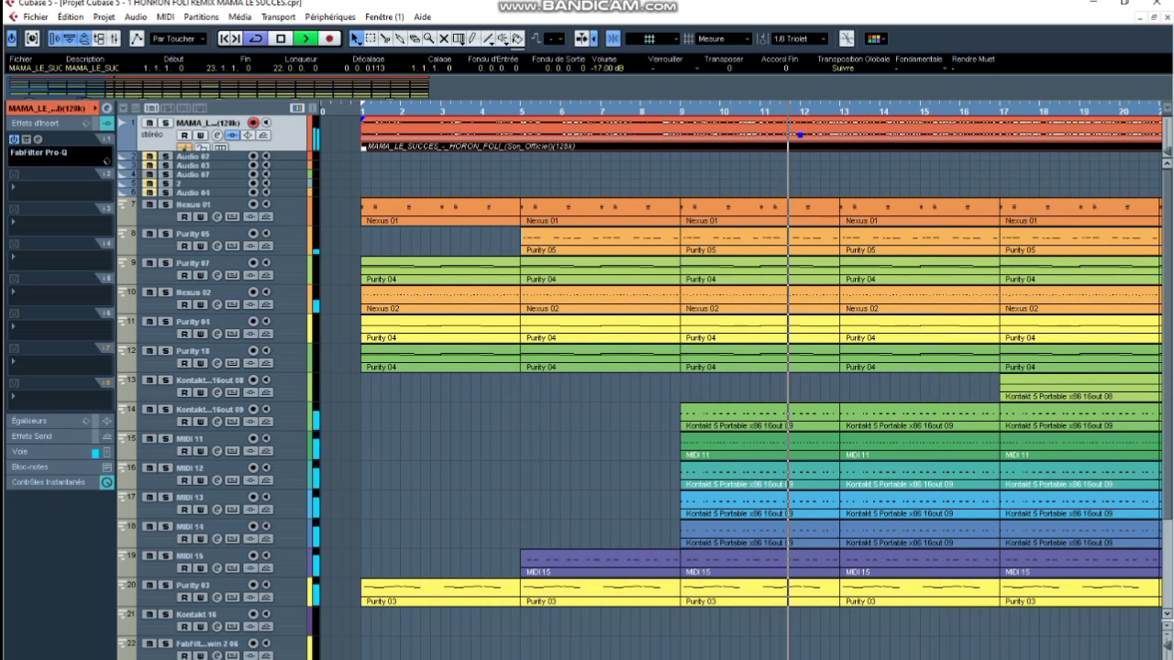
{"action": "key", "text": "g"}
{"action": "key", "text": "g"}
{"action": "key", "text": "g"}
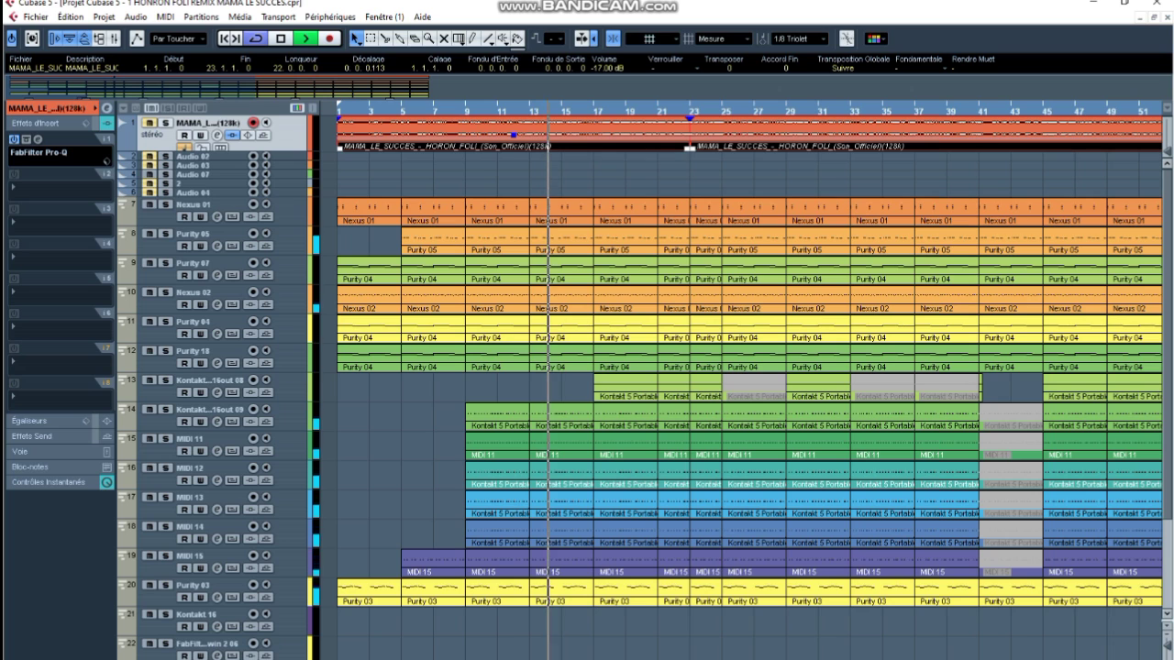
{"action": "key", "text": "g"}
{"action": "key", "text": "g"}
{"action": "key", "text": "g"}
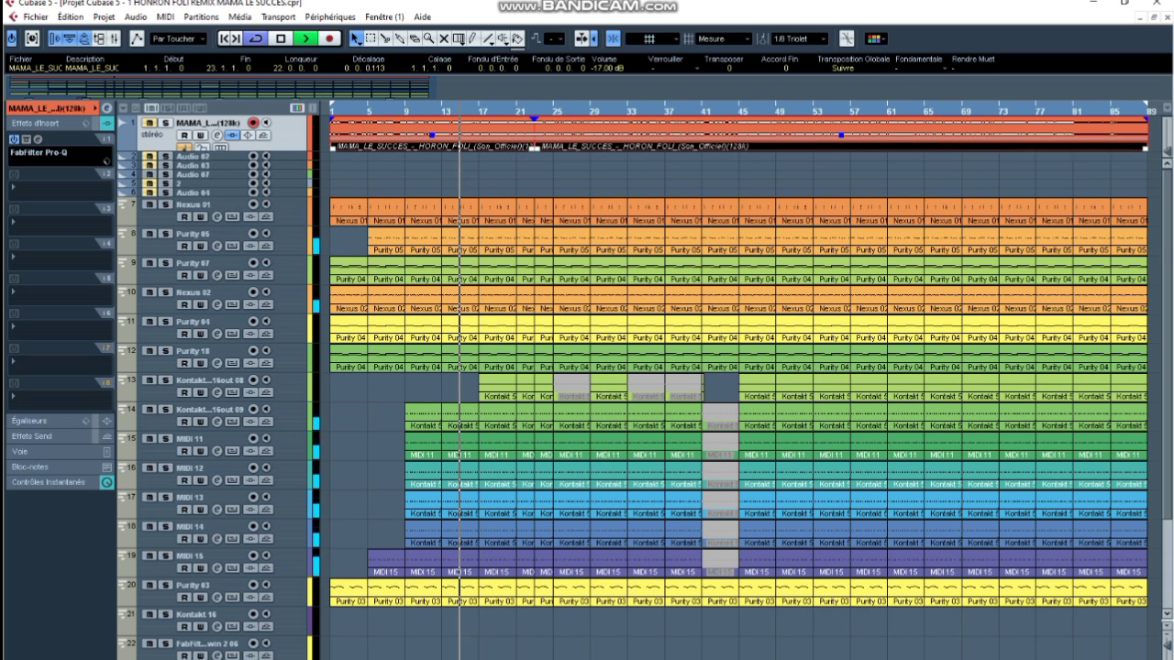
Mute both MAMA_LE_SUCCES events with the Mute tool during playback and unmute them again to compare the mix
{"action": "right_click", "coordinate": [477, 147]}
{"action": "left_click", "coordinate": [478, 164]}
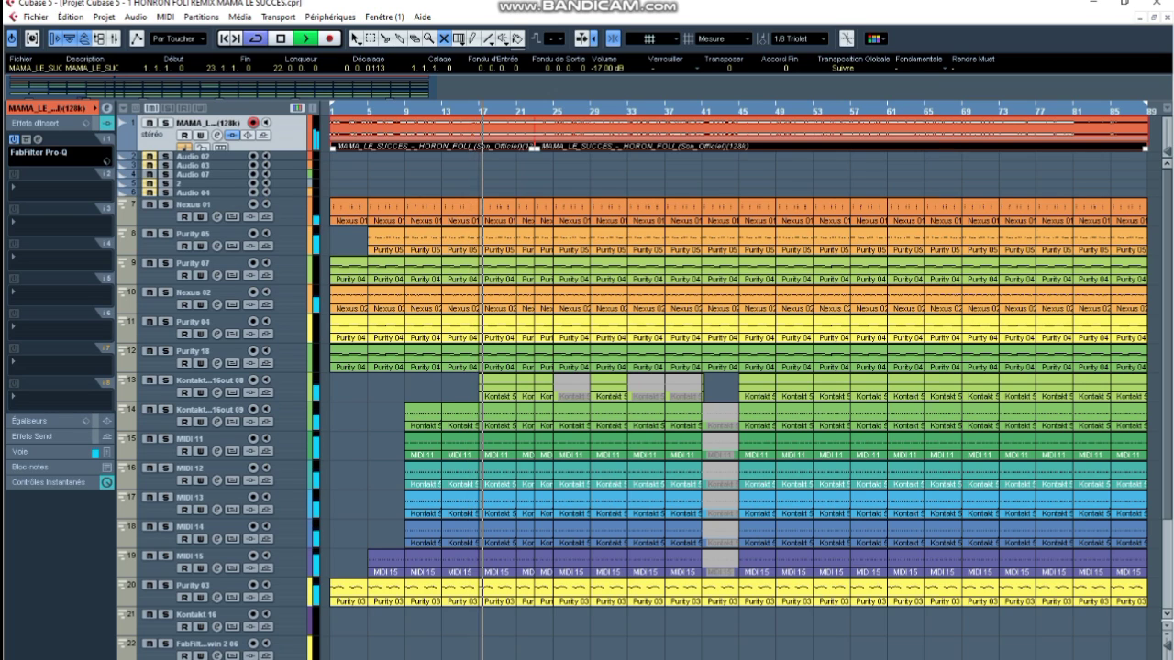
{"action": "left_click", "coordinate": [456, 165]}
{"action": "left_click_drag", "start_coordinate": [568, 170], "coordinate": [598, 173]}
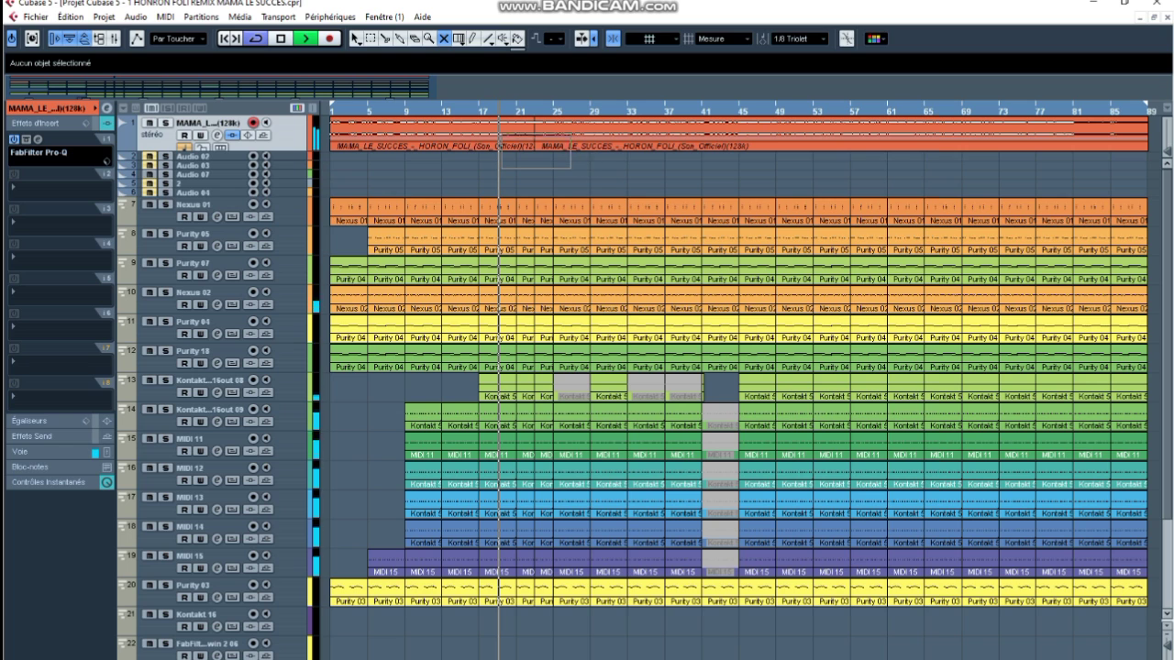
{"action": "left_click_drag", "start_coordinate": [565, 136], "coordinate": [565, 134]}
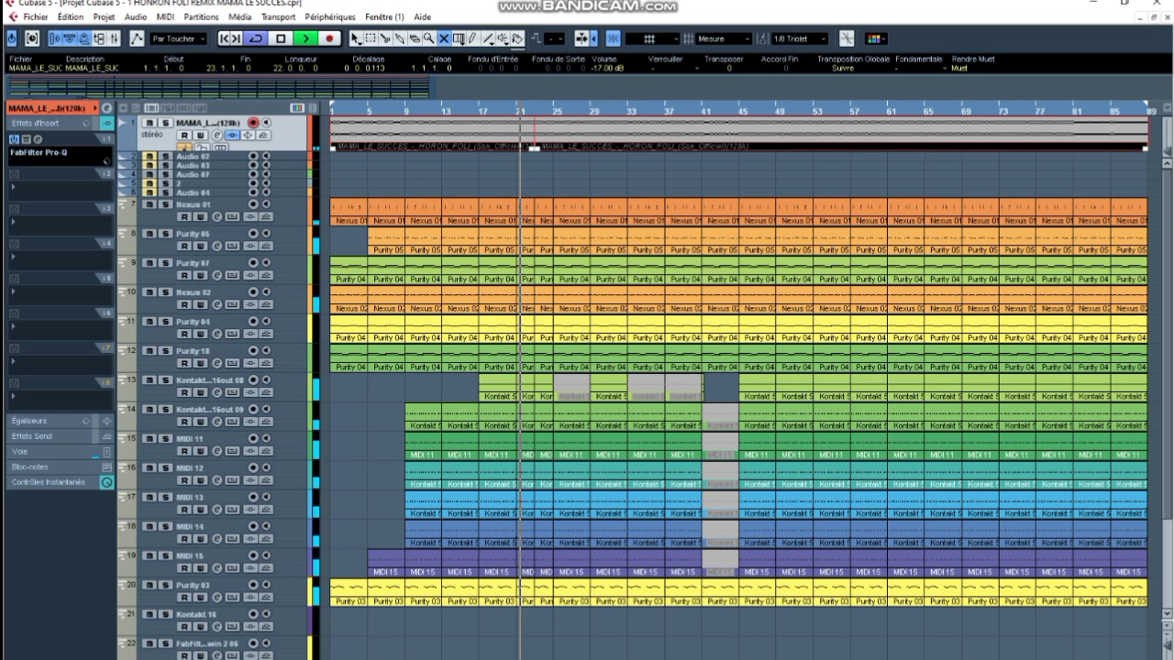
{"action": "left_click", "coordinate": [565, 135]}
{"action": "scroll", "coordinate": [644, 387], "scroll_direction": "down", "scroll_amount": 3}
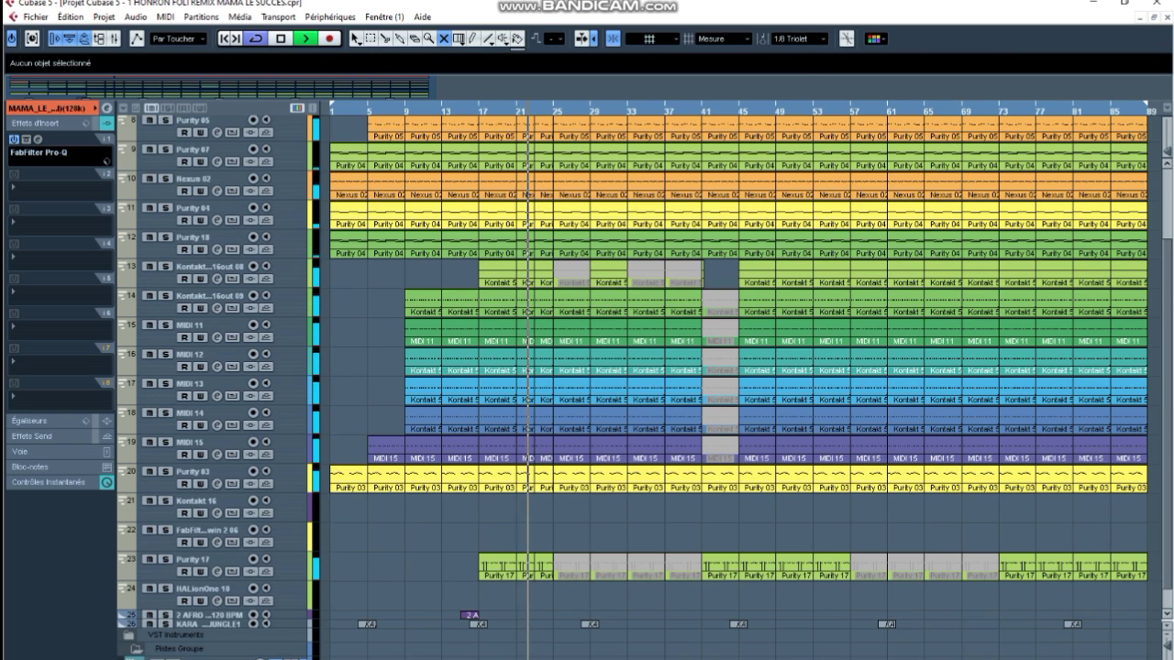
{"action": "scroll", "coordinate": [643, 387], "scroll_direction": "up", "scroll_amount": 3}
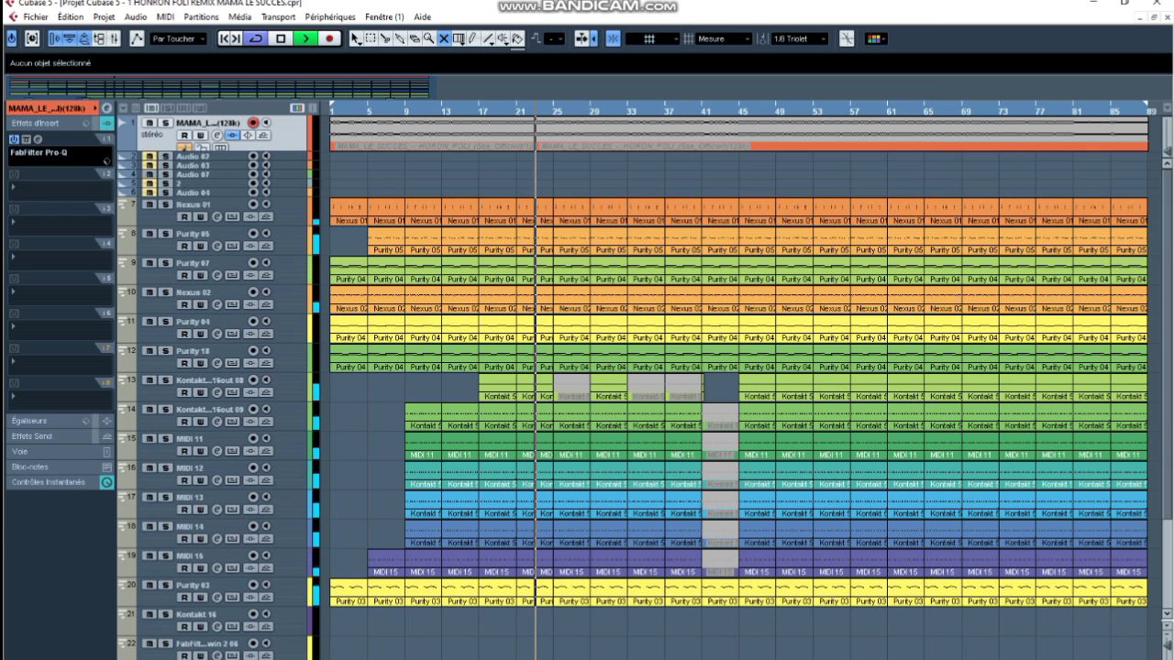
{"action": "left_click_drag", "start_coordinate": [563, 140], "coordinate": [575, 135]}
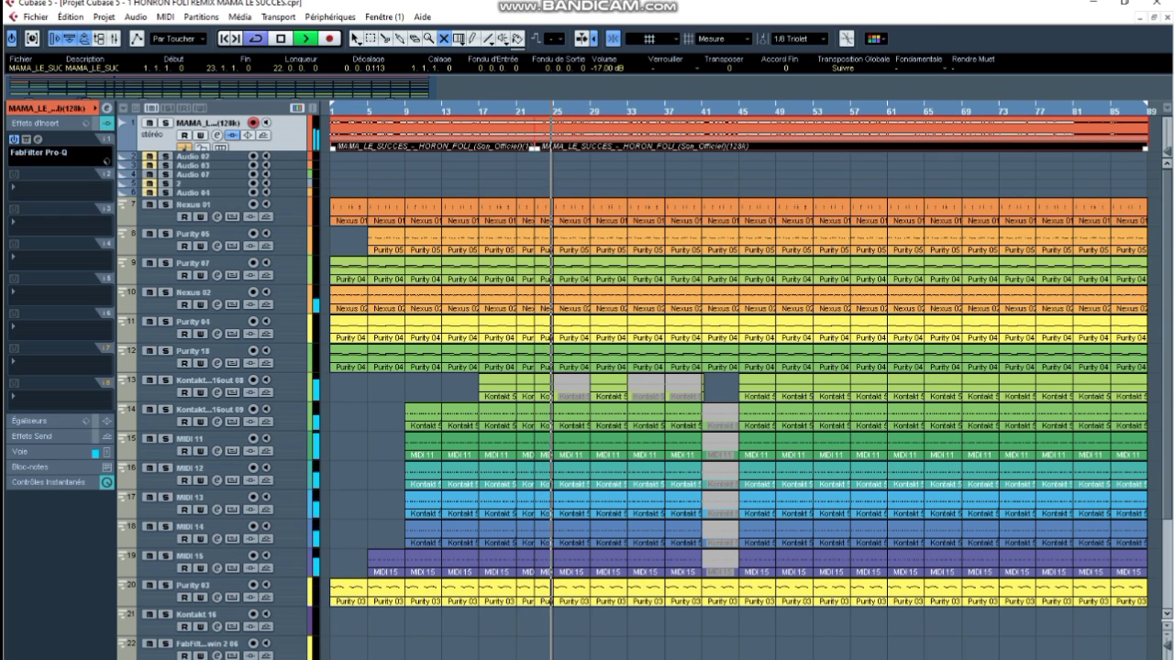
{"action": "left_click", "coordinate": [575, 174]}
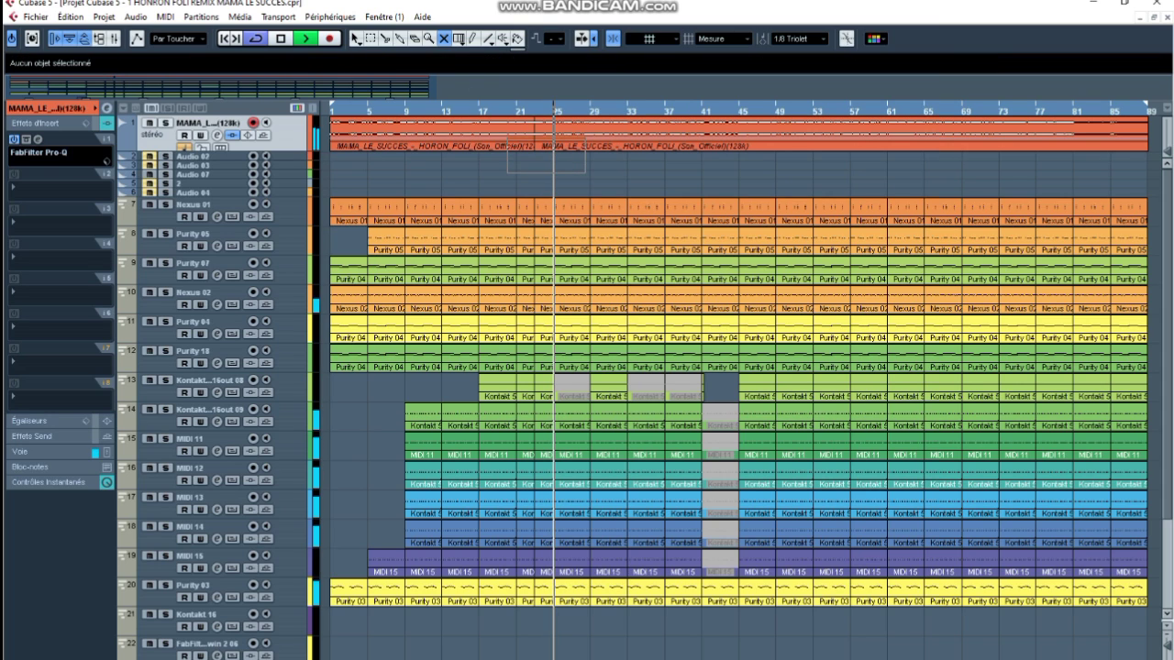
Toggle the mute on both MAMA_LE_SUCCES events several more times during playback, ending with both events unmuted
{"action": "left_click_drag", "start_coordinate": [569, 173], "coordinate": [569, 171]}
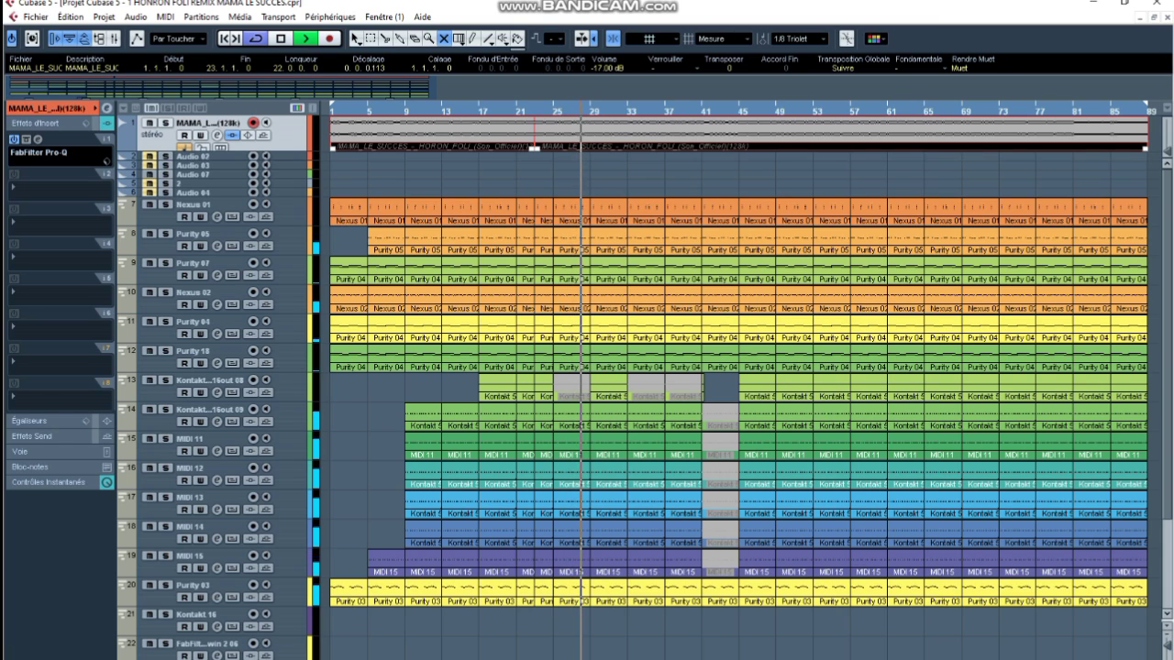
{"action": "left_click", "coordinate": [570, 173]}
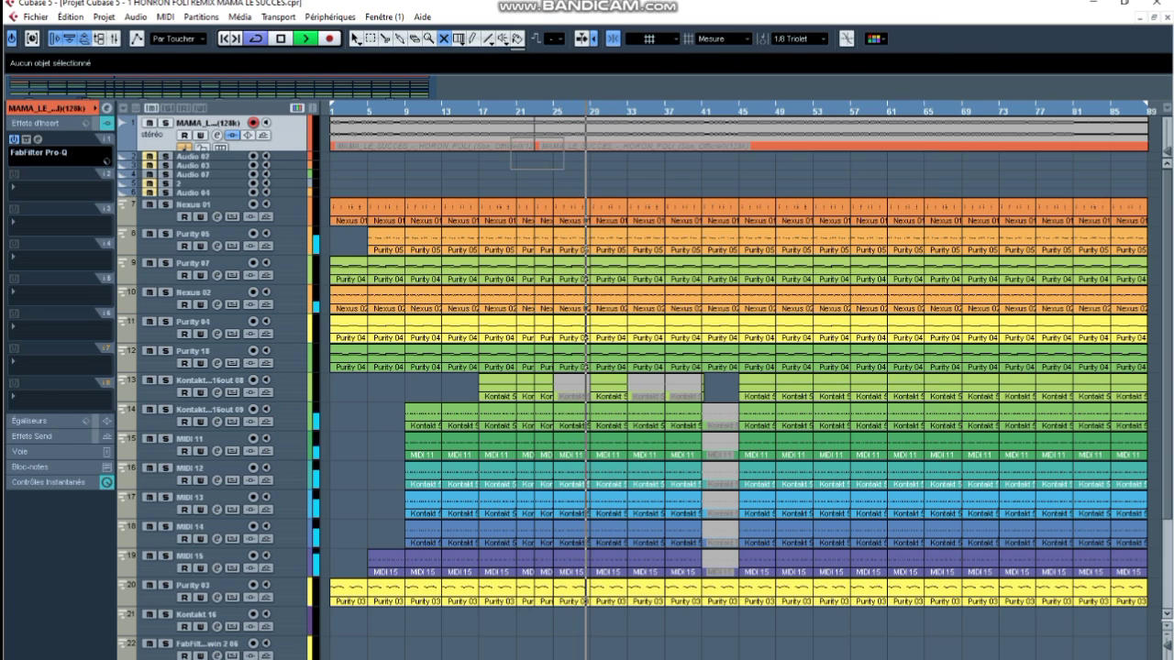
{"action": "left_click_drag", "start_coordinate": [564, 170], "coordinate": [510, 138]}
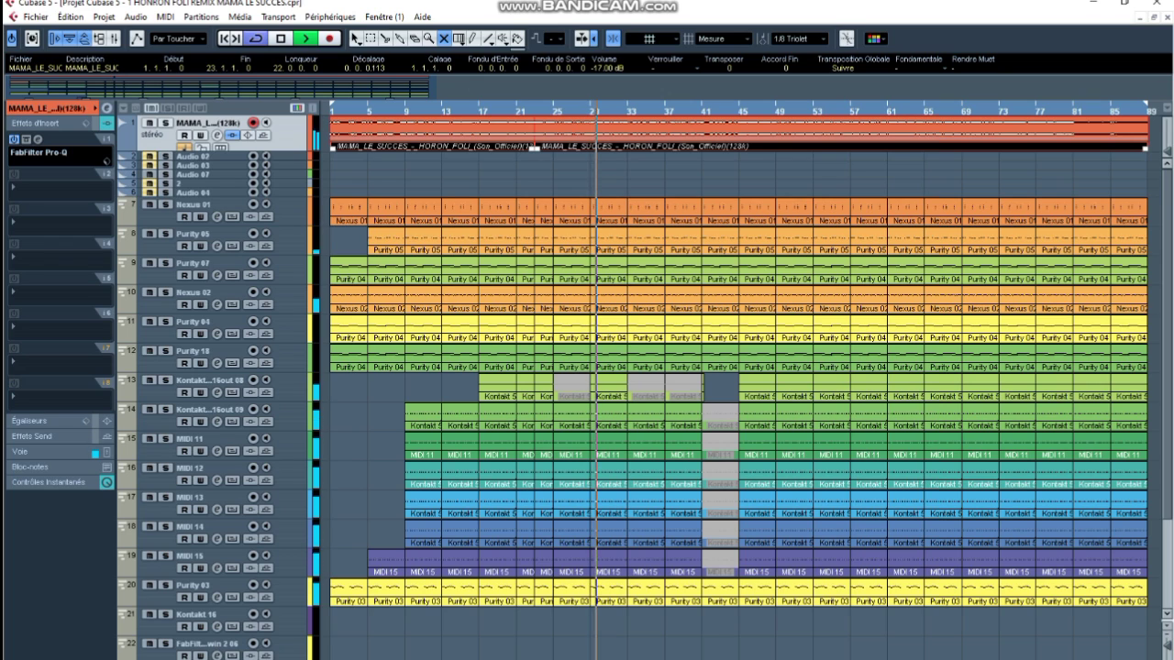
{"action": "left_click", "coordinate": [564, 174]}
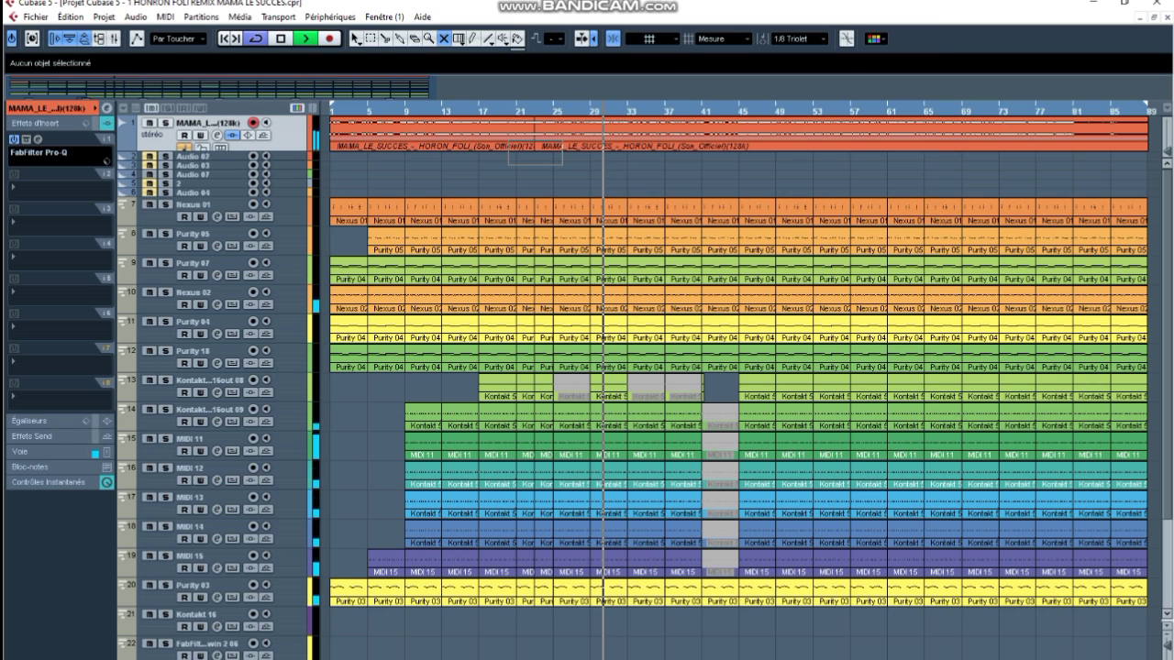
{"action": "left_click_drag", "start_coordinate": [562, 165], "coordinate": [560, 138]}
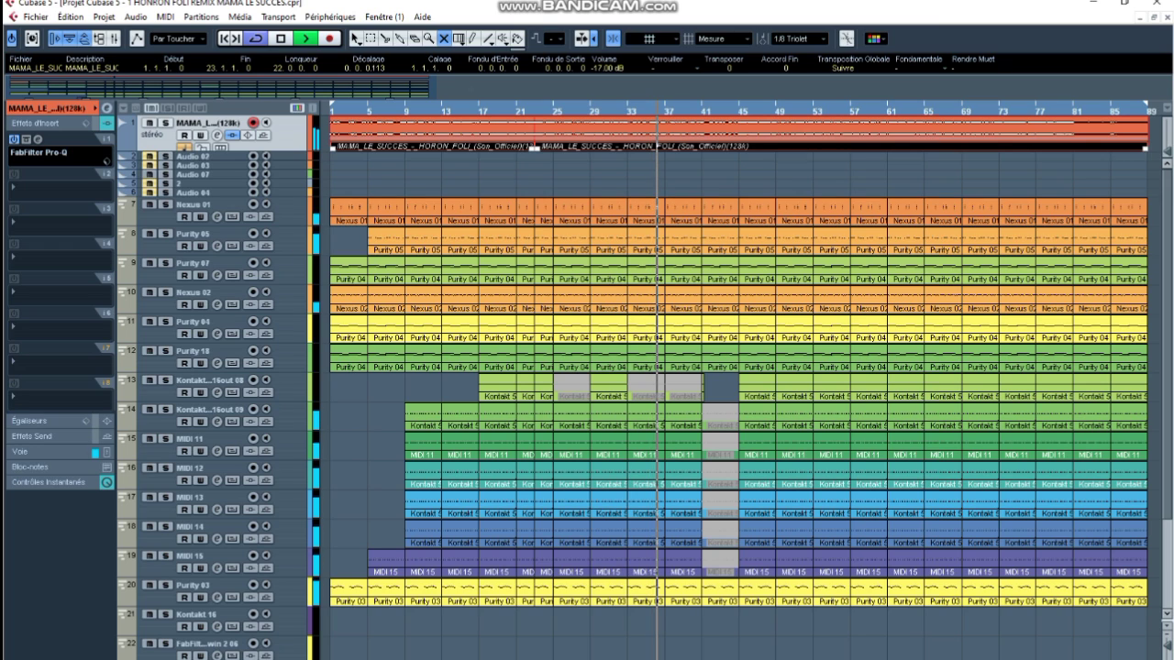
{"action": "left_click", "coordinate": [561, 172]}
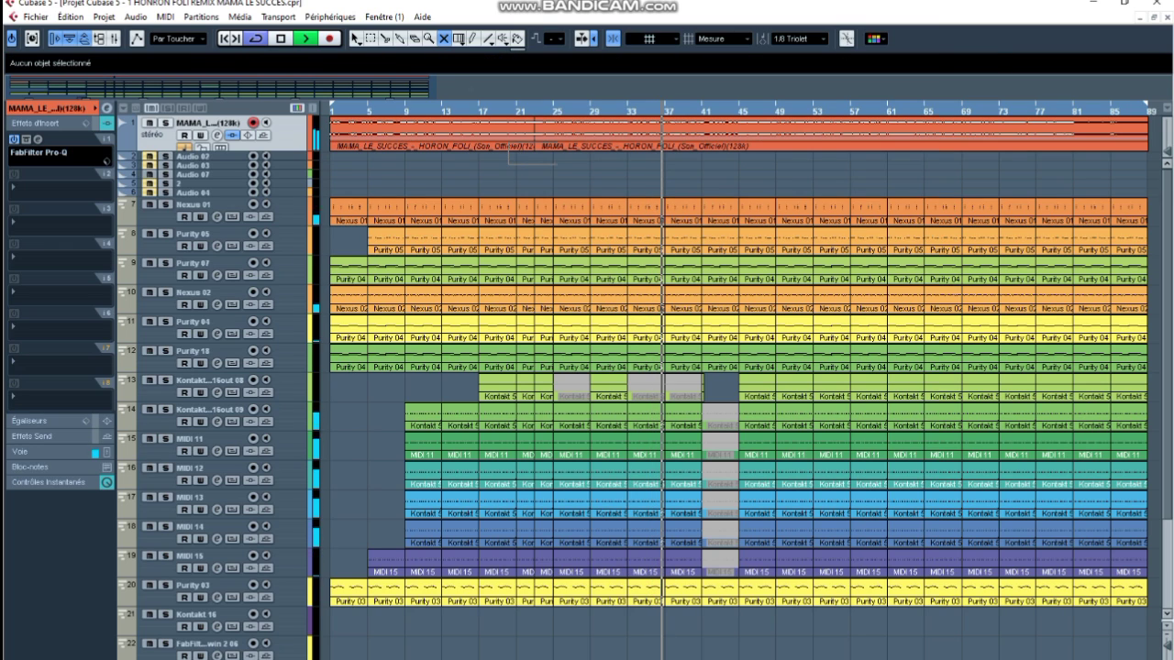
{"action": "left_click_drag", "start_coordinate": [509, 139], "coordinate": [508, 137]}
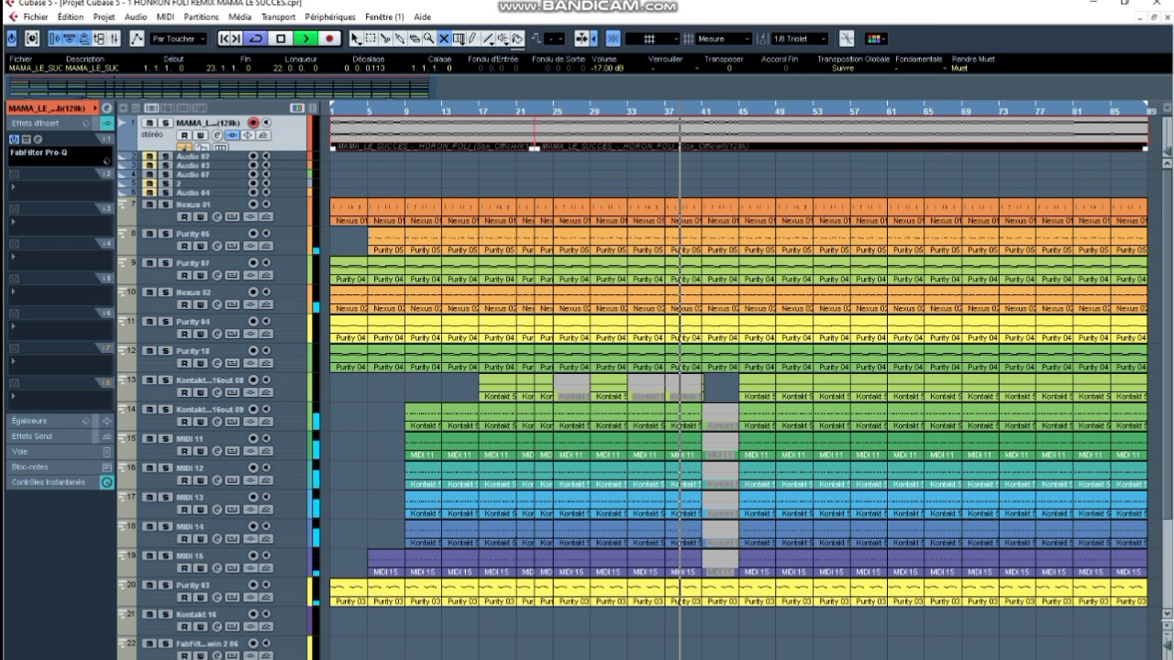
{"action": "left_click_drag", "start_coordinate": [571, 168], "coordinate": [537, 138]}
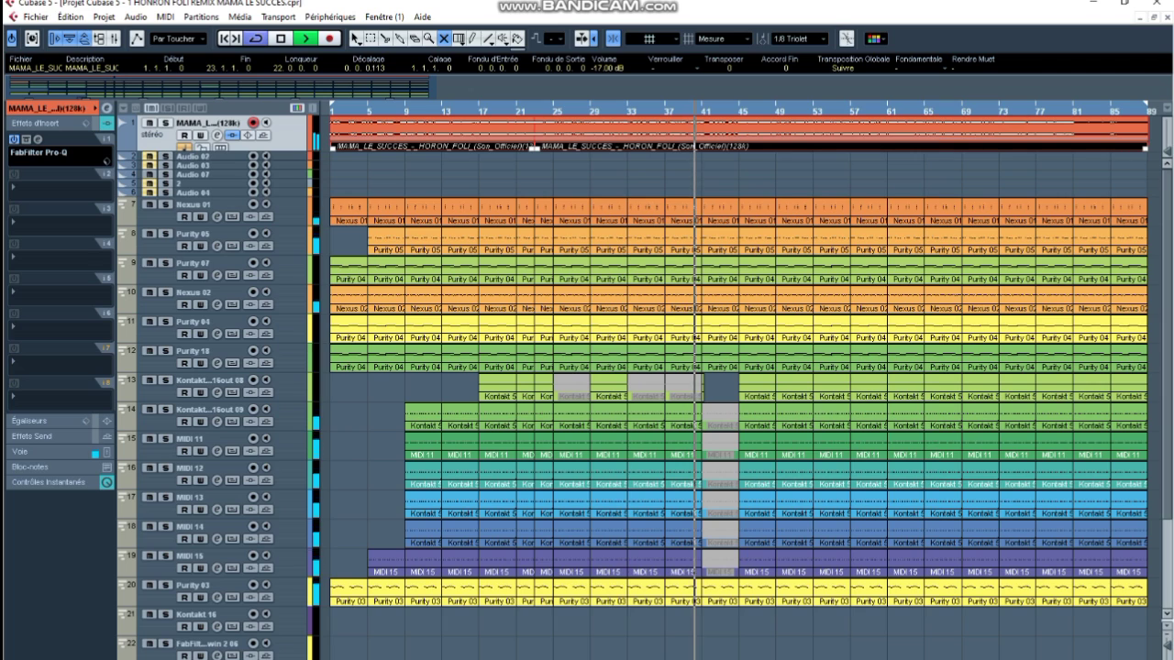
{"action": "mouse_move", "coordinate": [544, 165]}
{"action": "left_mouse_down"}
{"action": "mouse_move", "coordinate": [515, 148]}
{"action": "mouse_move", "coordinate": [527, 152]}
{"action": "left_mouse_up"}
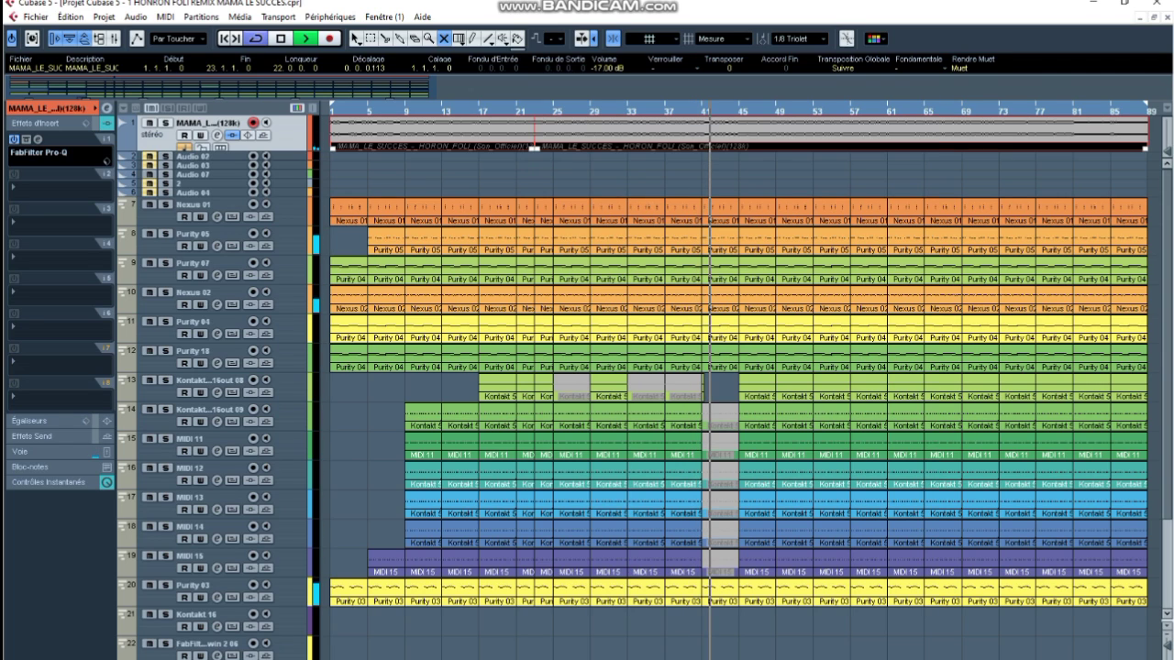
{"action": "left_click", "coordinate": [541, 164]}
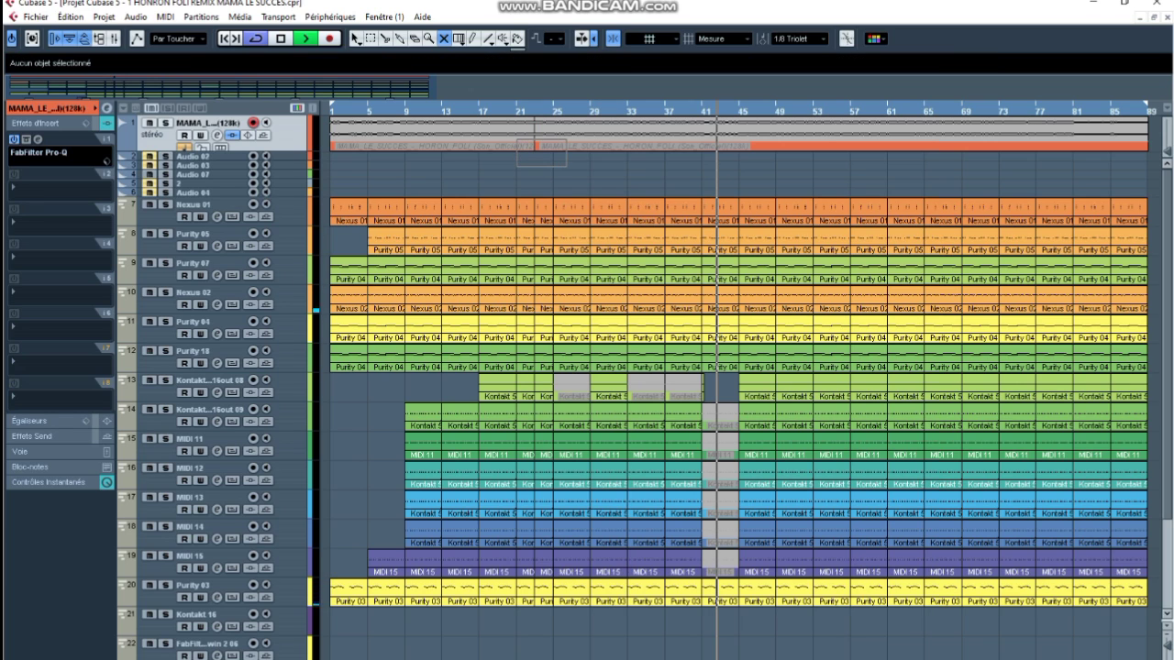
{"action": "left_click_drag", "start_coordinate": [567, 167], "coordinate": [517, 140]}
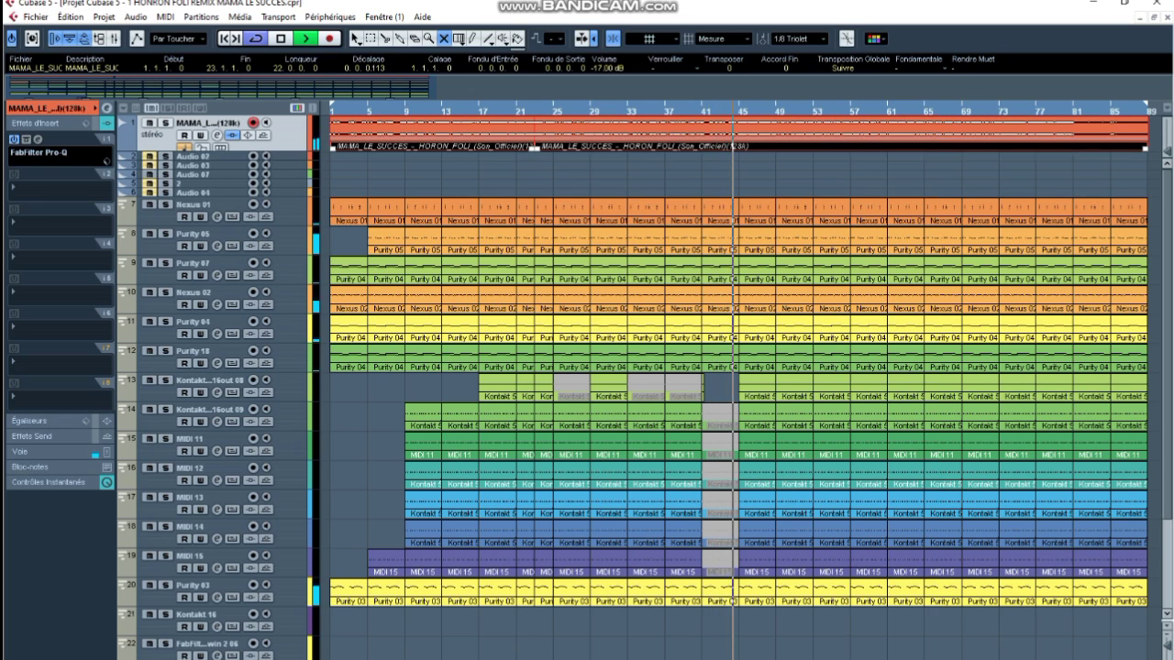
Move the Purity 17 track directly below Purity 03, and the 2 AFRO and KARA audio tracks directly below Purity 17
{"action": "scroll", "coordinate": [518, 139], "scroll_direction": "down", "scroll_amount": 3}
{"action": "left_click_drag", "start_coordinate": [195, 530], "coordinate": [194, 468]}
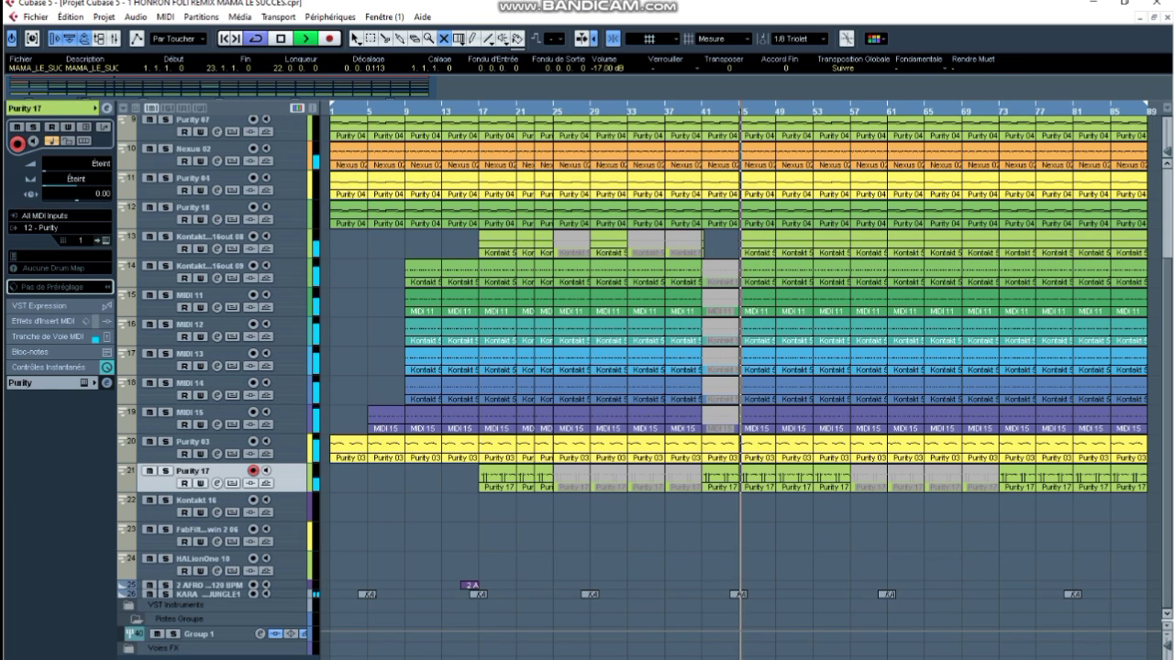
{"action": "left_click_drag", "start_coordinate": [206, 585], "coordinate": [206, 503]}
{"action": "scroll", "coordinate": [206, 503], "scroll_direction": "up", "scroll_amount": 3}
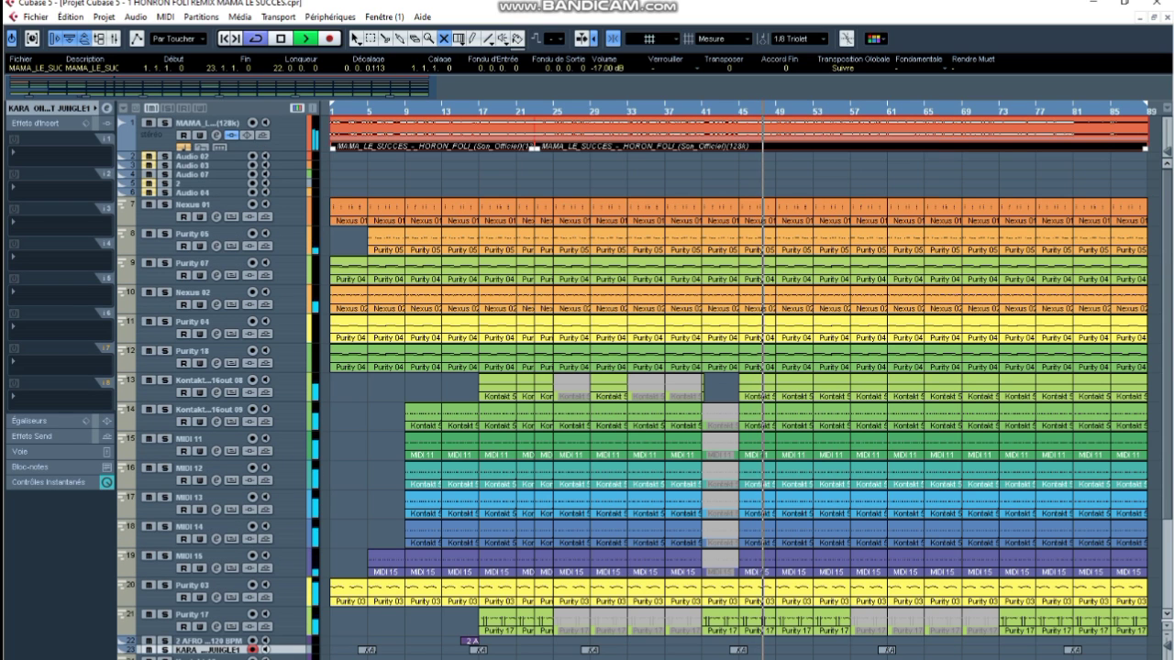
Mute only the second MAMA_LE_SUCCES event, starting at bar 23, during playback and unmute it again
{"action": "left_click", "coordinate": [807, 174]}
{"action": "left_click", "coordinate": [807, 133]}
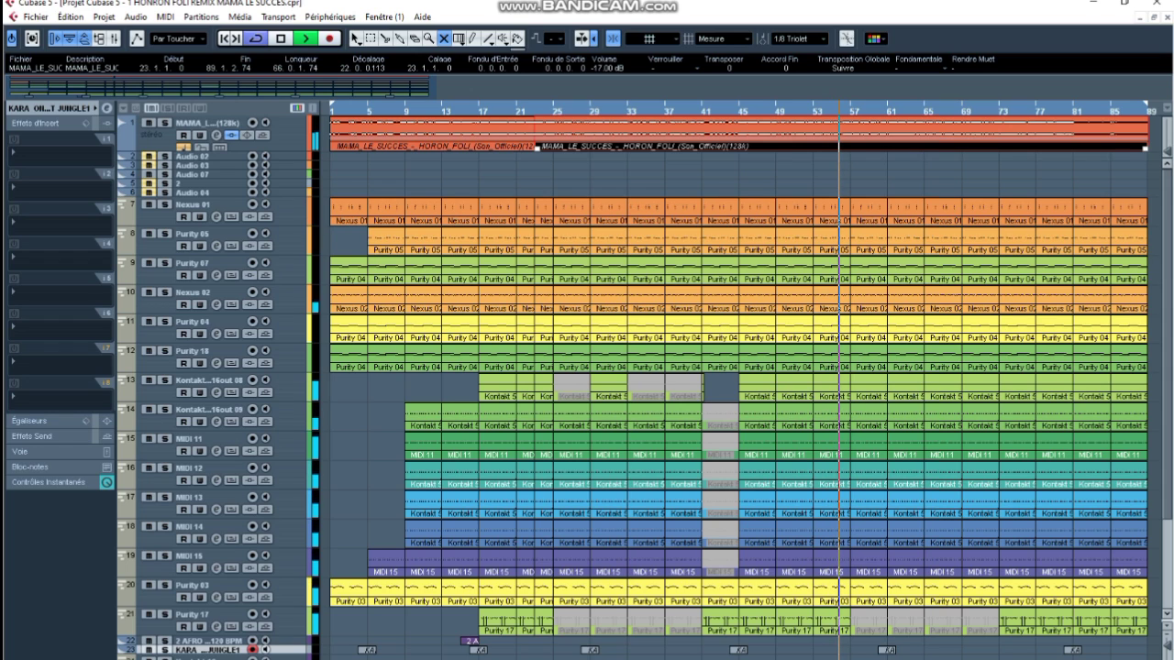
{"action": "key", "text": "shift+m"}
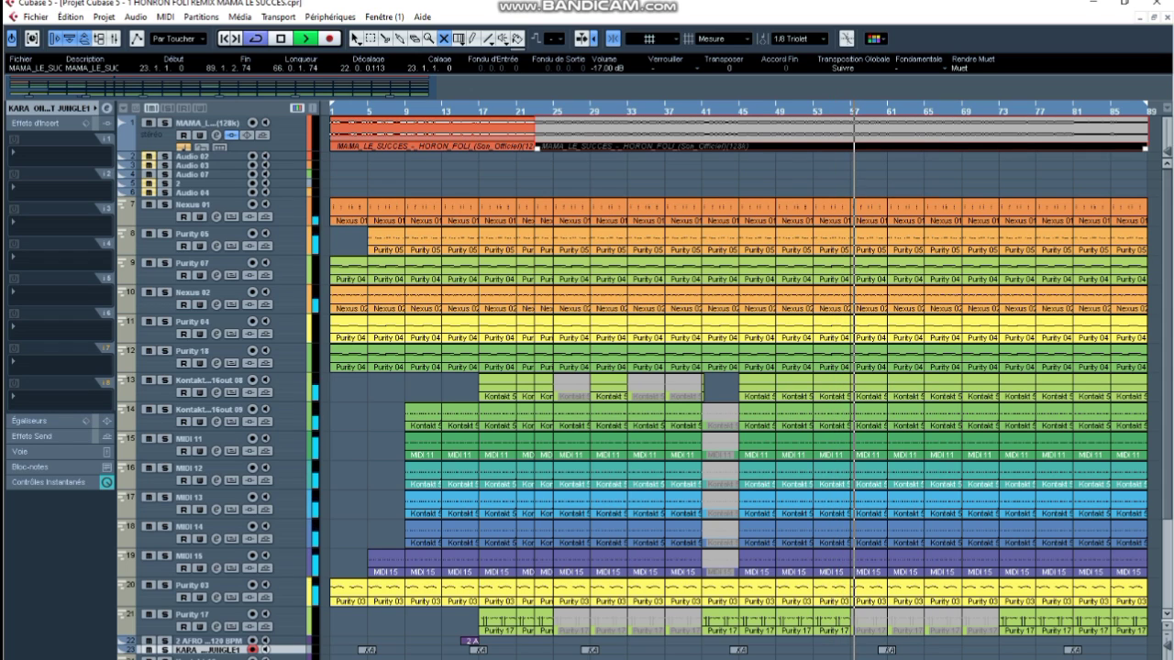
{"action": "key", "text": "shift+u"}
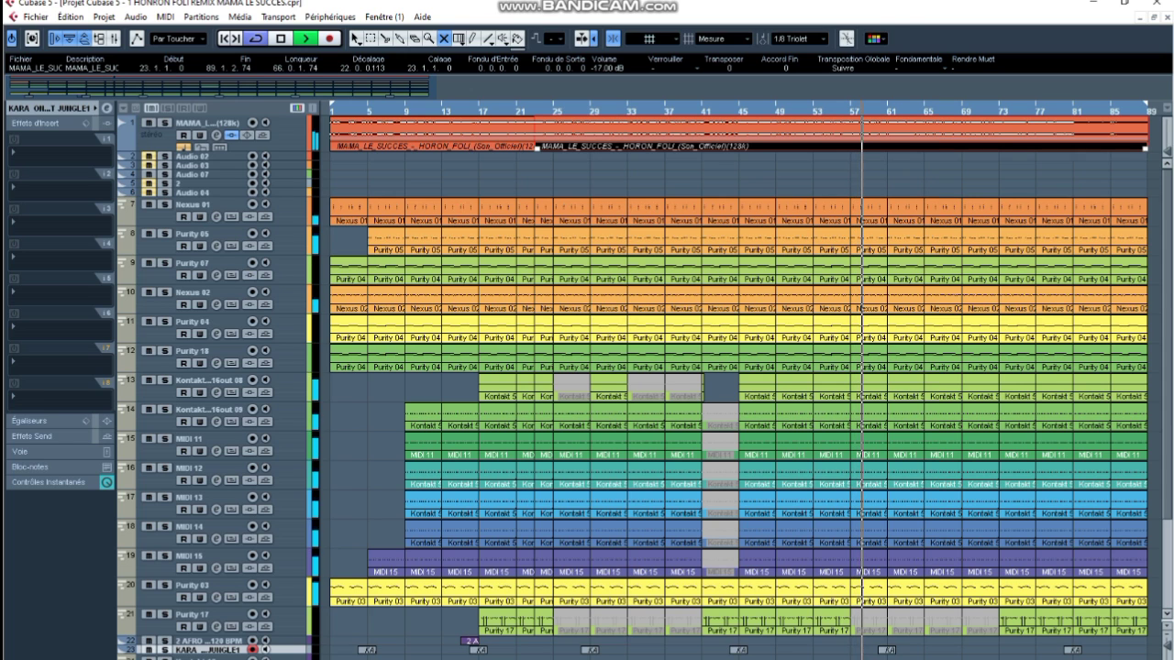
Mute and unmute the second MAMA_LE_SUCCES event, starting at bar 23, twice during playback to compare the mix without the original song
{"action": "left_click_drag", "start_coordinate": [1155, 171], "coordinate": [648, 165]}
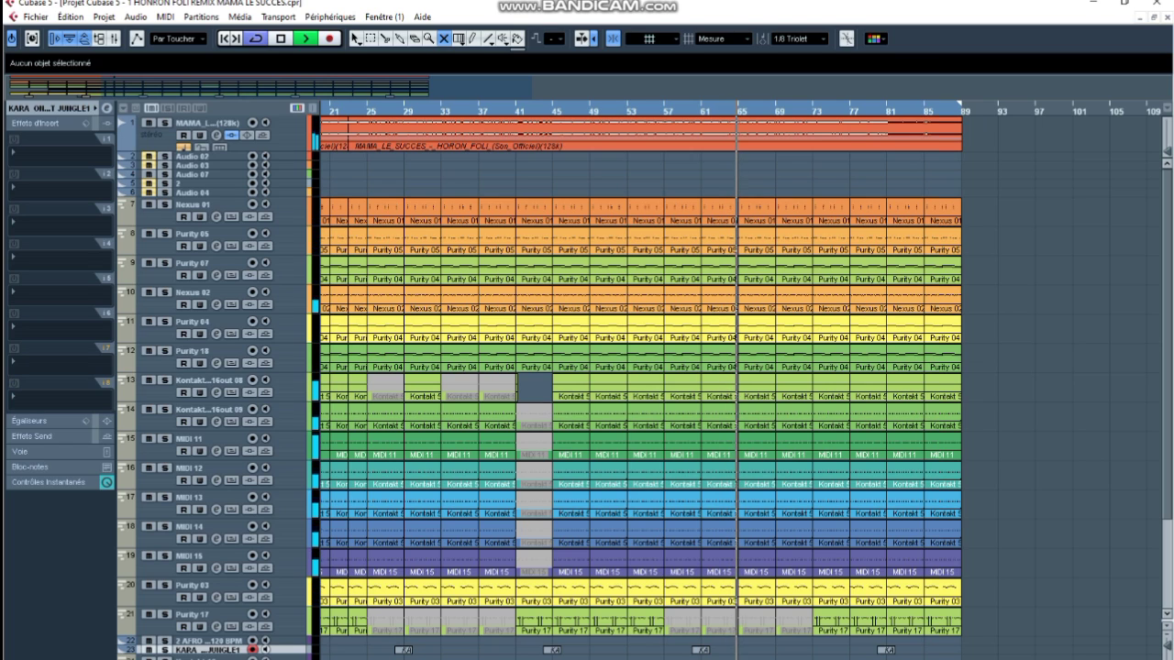
{"action": "left_click", "coordinate": [653, 134]}
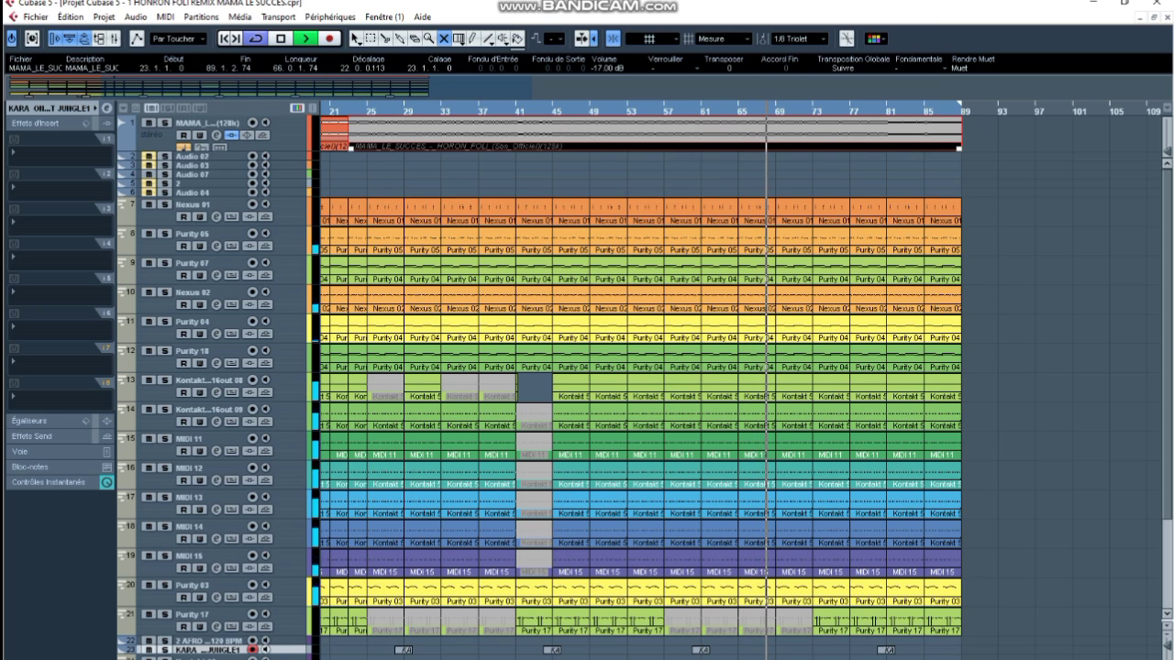
{"action": "key", "text": "shift+u"}
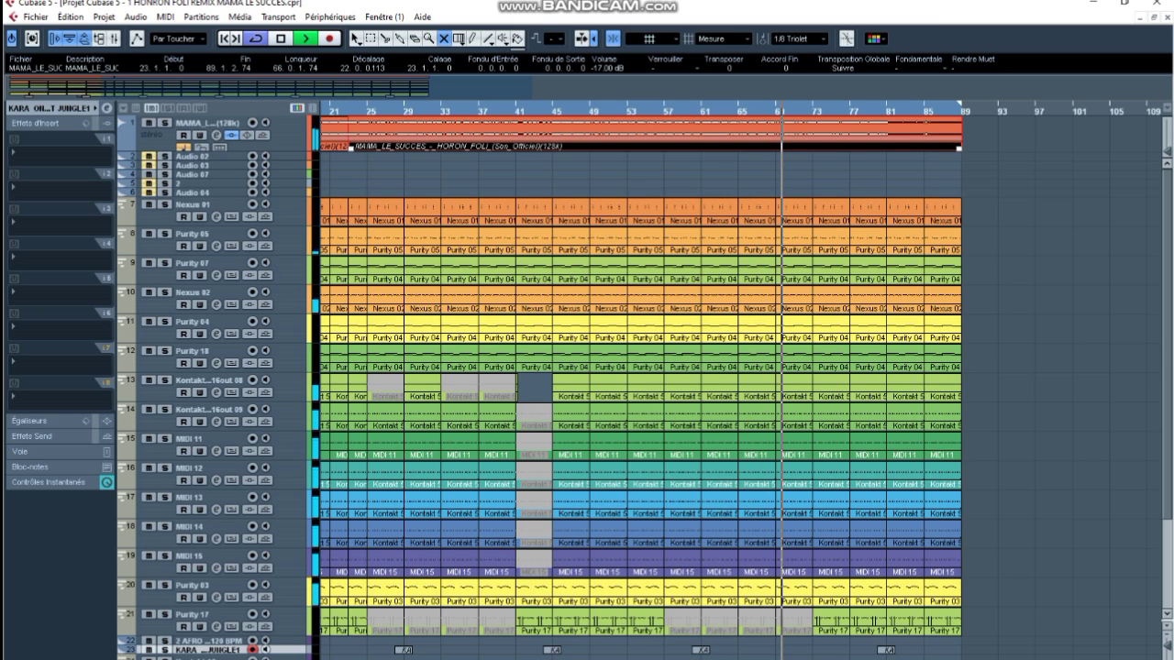
{"action": "key", "text": "shift+m"}
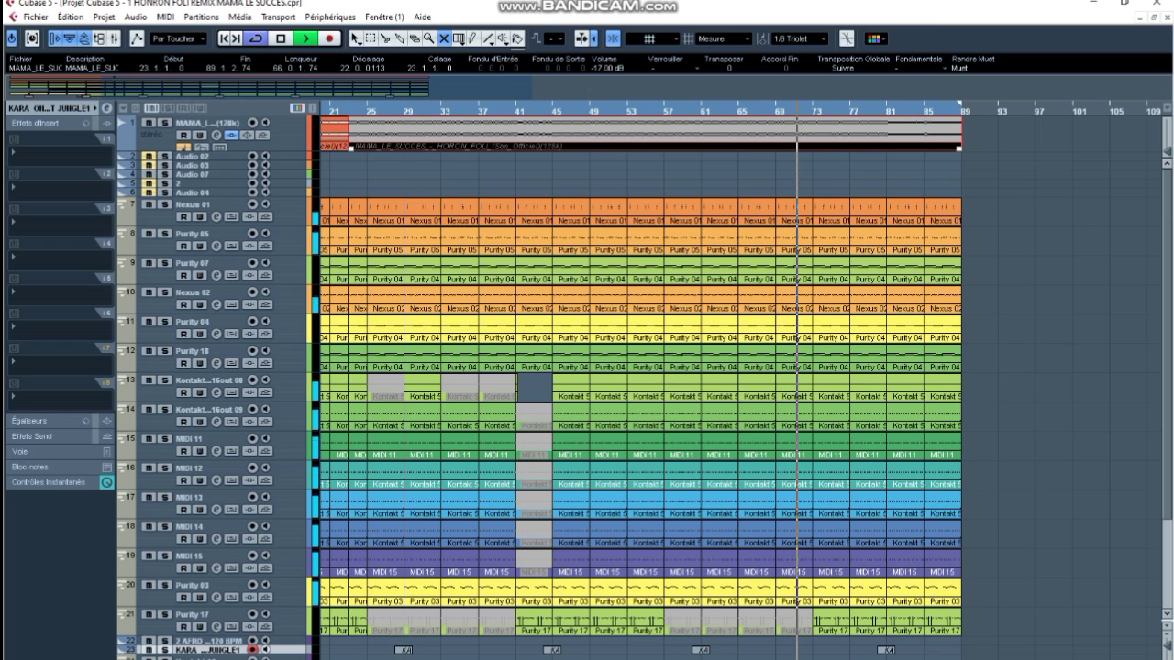
{"action": "key", "text": "shift+u"}
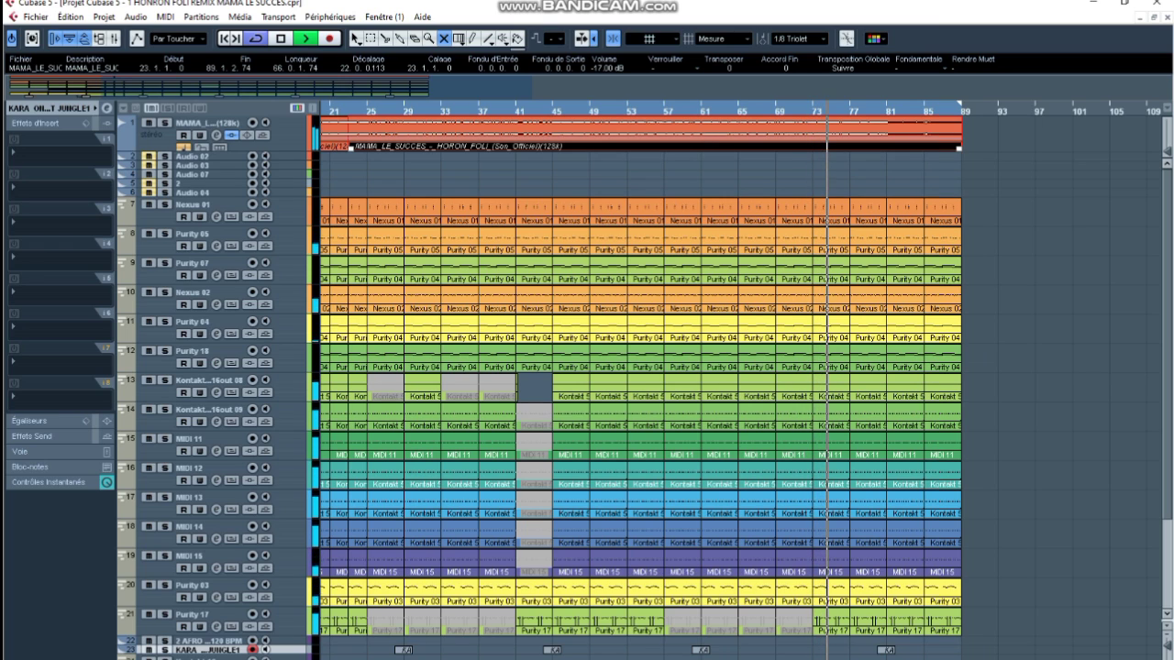
Continue toggling the mute on the MAMA_LE_SUCCES event from bar 23 during playback, leaving that event muted
{"action": "key", "text": "shift+m"}
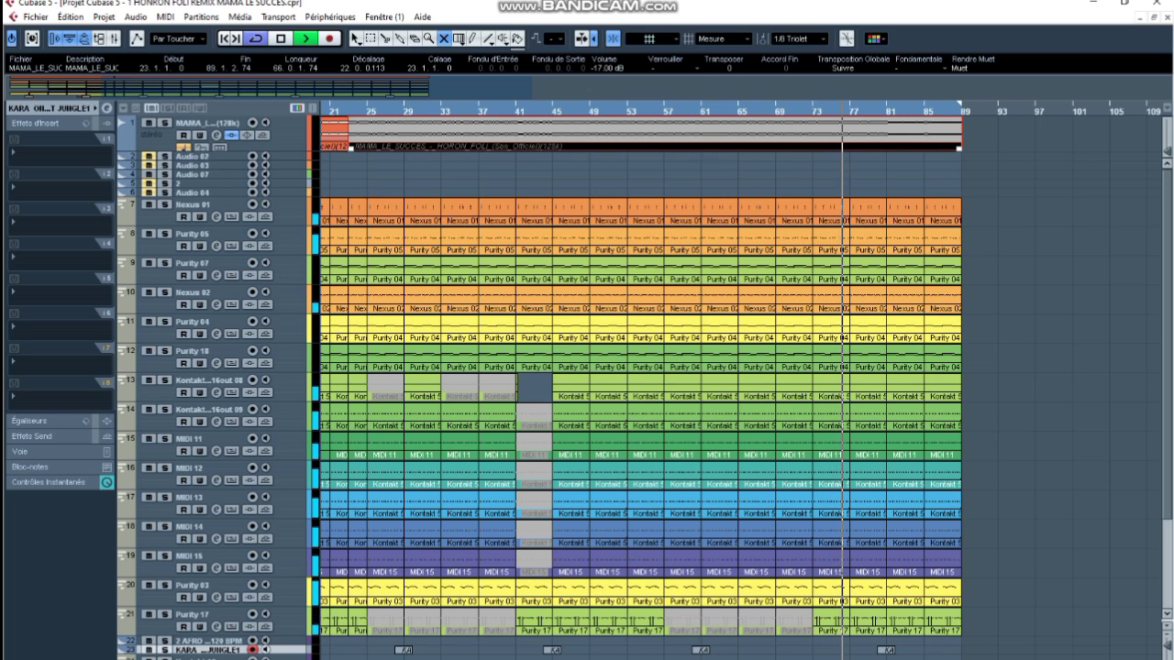
{"action": "key", "text": "shift+u"}
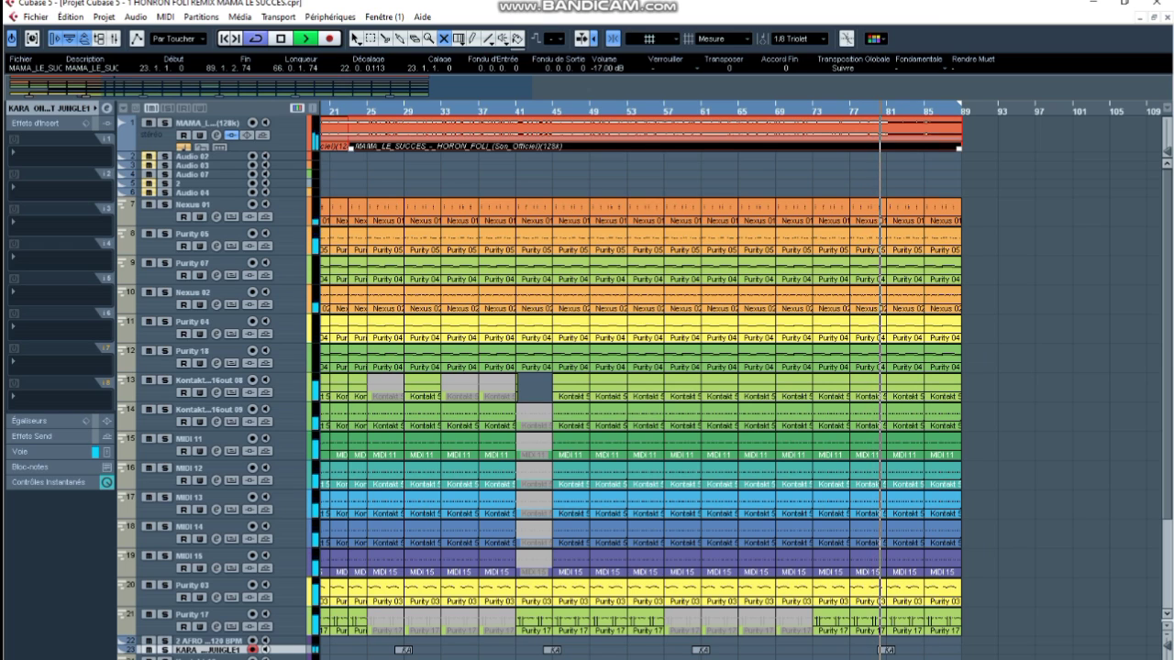
{"action": "key", "text": "shift+m"}
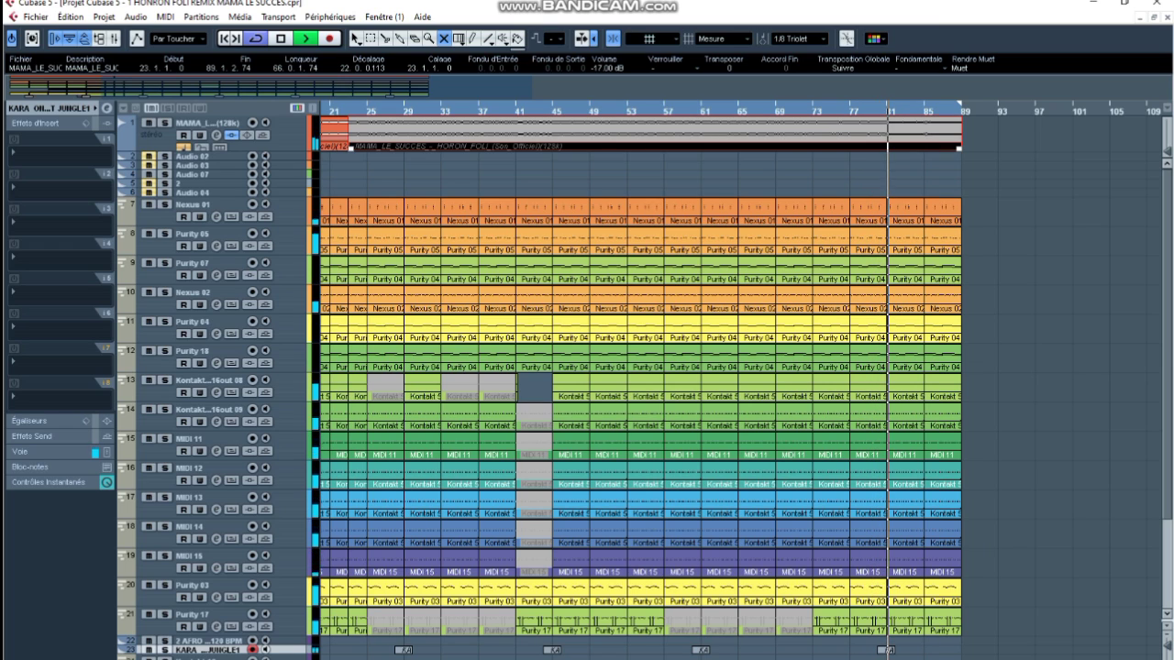
{"action": "key", "text": "shift+m"}
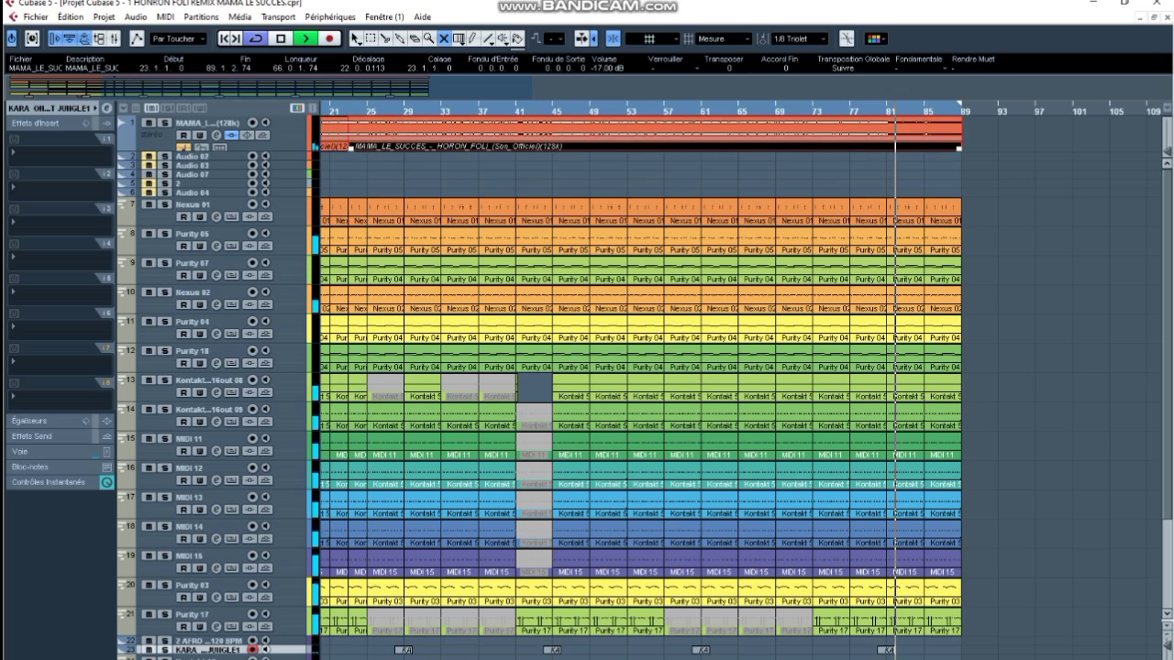
{"action": "key", "text": "shift+m"}
Switch to the Object Selection tool, deselect all events, and examine the full arrangement from the song's audio track down to Group 1
{"action": "key", "text": "g"}
{"action": "key", "text": "g"}
{"action": "key", "text": "g"}
{"action": "key", "text": "1"}
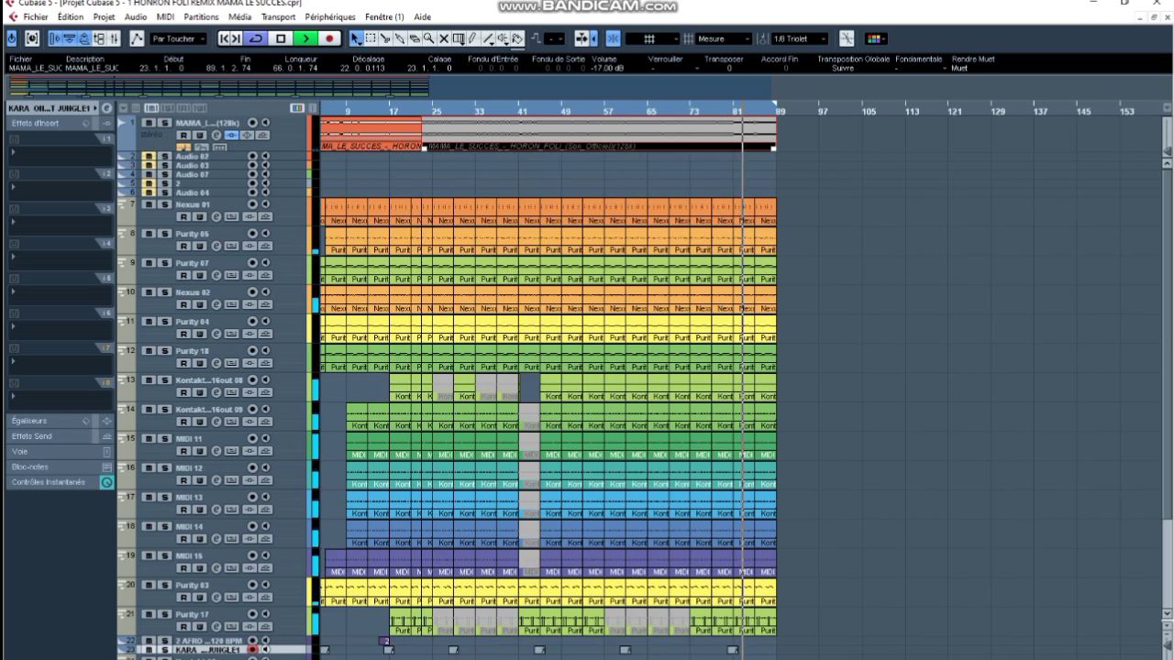
{"action": "left_click_drag", "start_coordinate": [883, 218], "coordinate": [321, 526]}
{"action": "key", "text": "h"}
{"action": "key", "text": "h"}
{"action": "key", "text": "h"}
{"action": "left_click_drag", "start_coordinate": [858, 359], "coordinate": [463, 442]}
{"action": "left_click", "coordinate": [392, 424]}
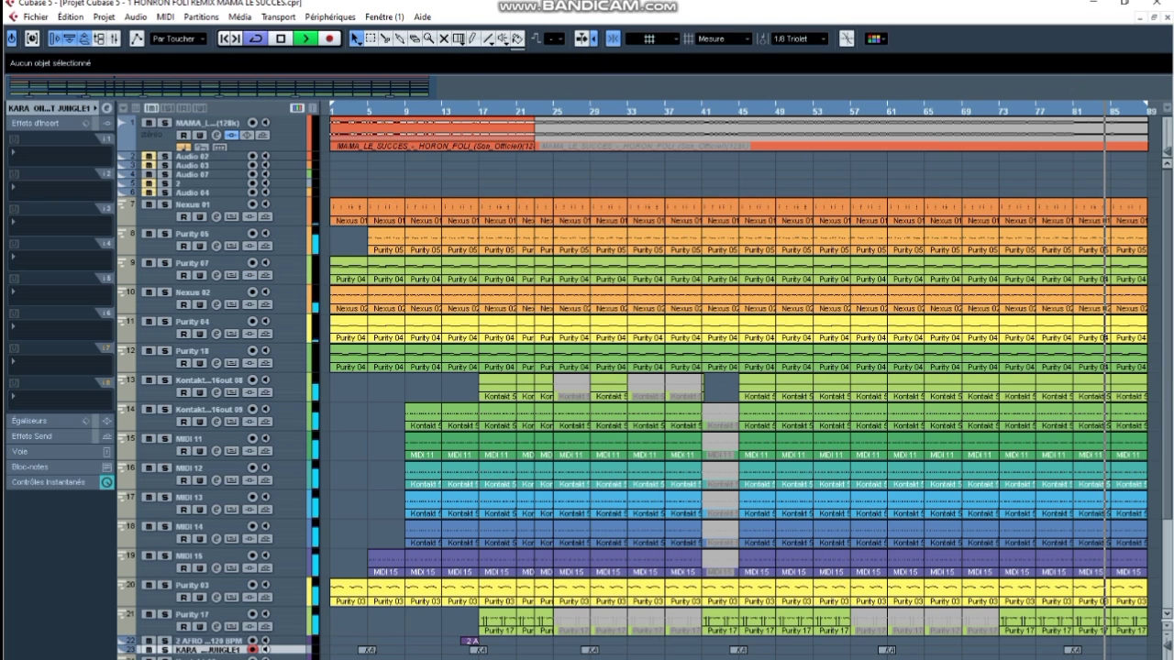
{"action": "scroll", "coordinate": [733, 385], "scroll_direction": "down", "scroll_amount": 3}
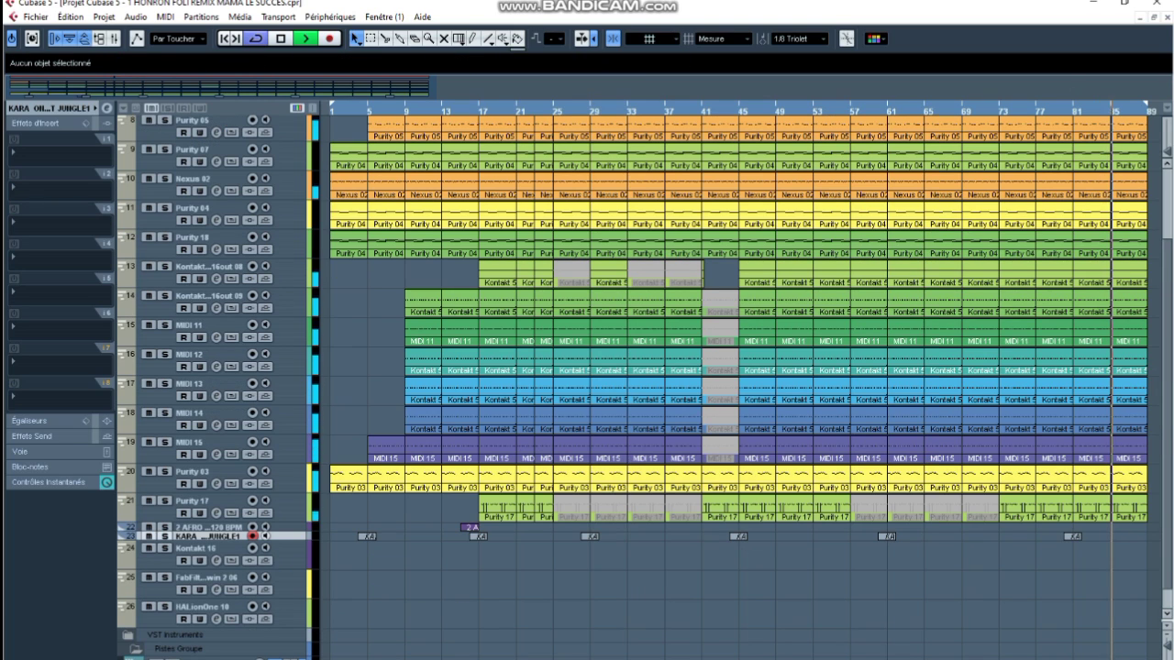
{"action": "scroll", "coordinate": [734, 386], "scroll_direction": "down", "scroll_amount": 1}
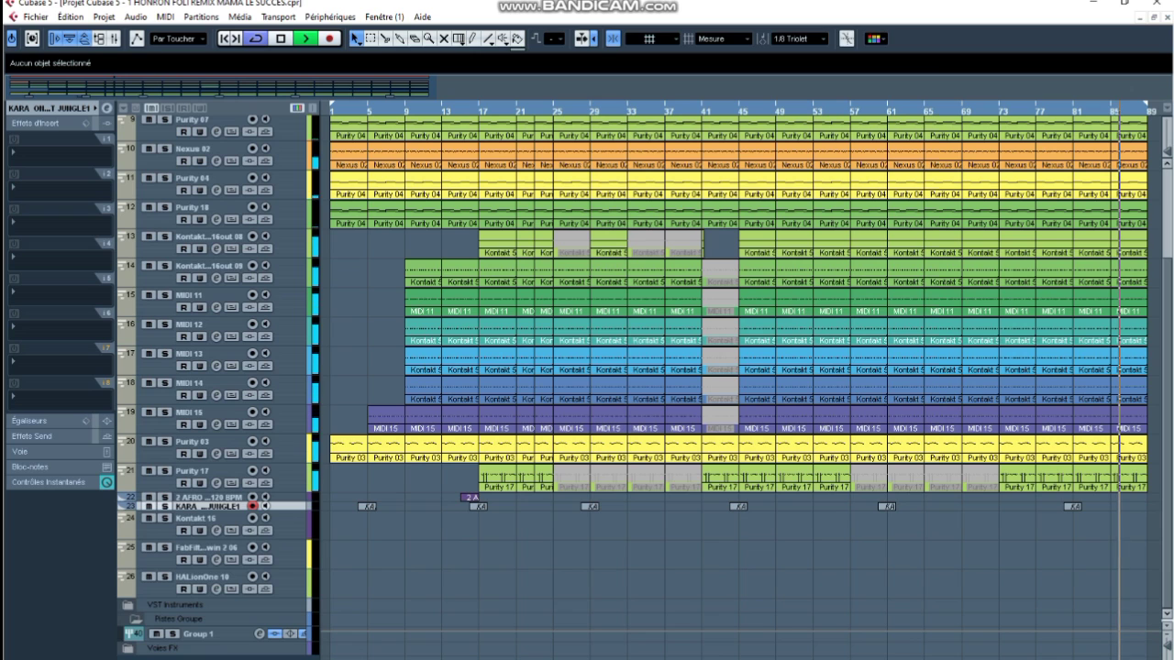